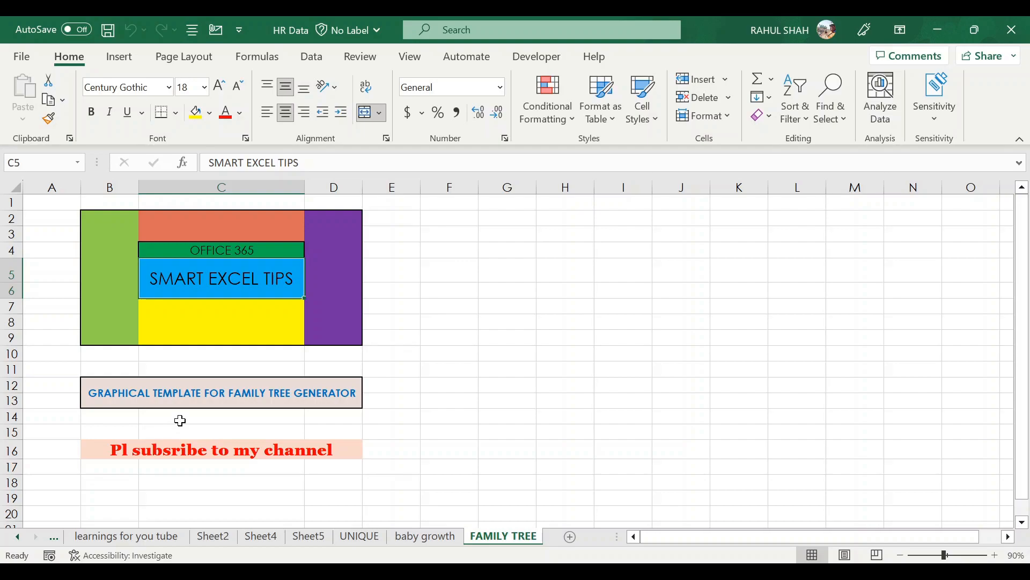
# Create a new workbook from the Family tree generator template in the Personal template category.
pyautogui.click(177, 368)
pyautogui.click(15, 58)
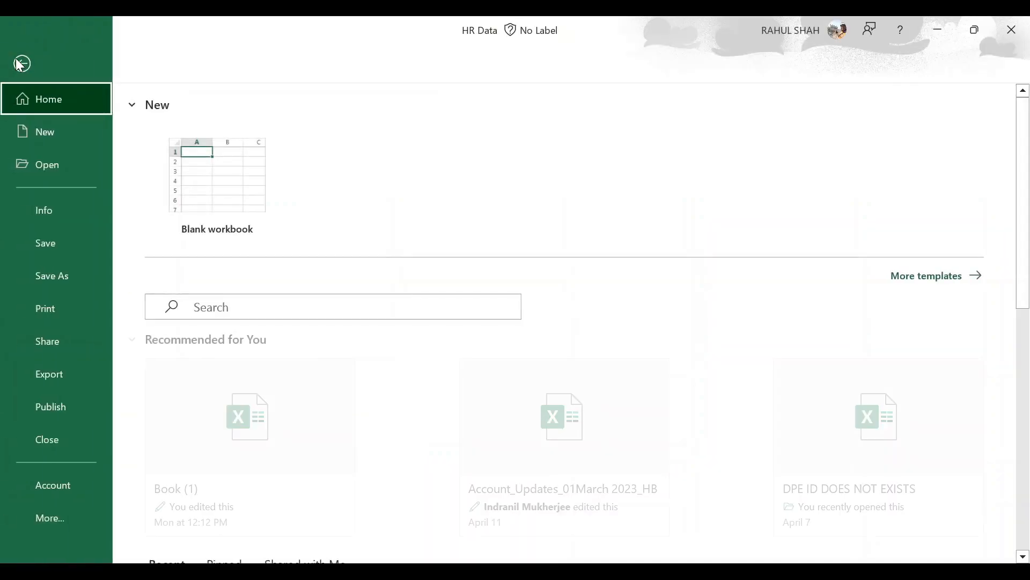
pyautogui.click(44, 138)
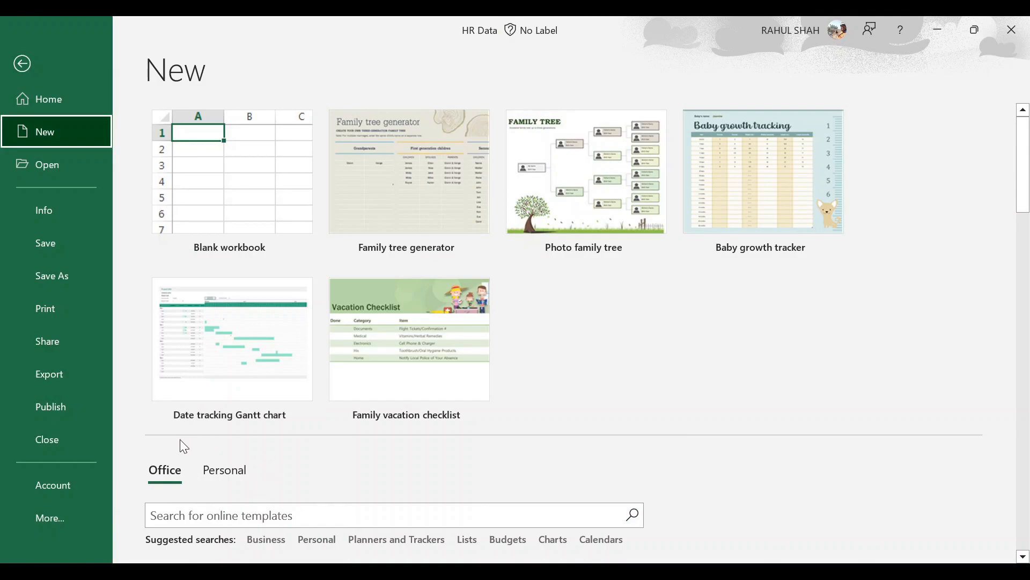
pyautogui.moveTo(1026, 176); pyautogui.dragTo(1025, 227)
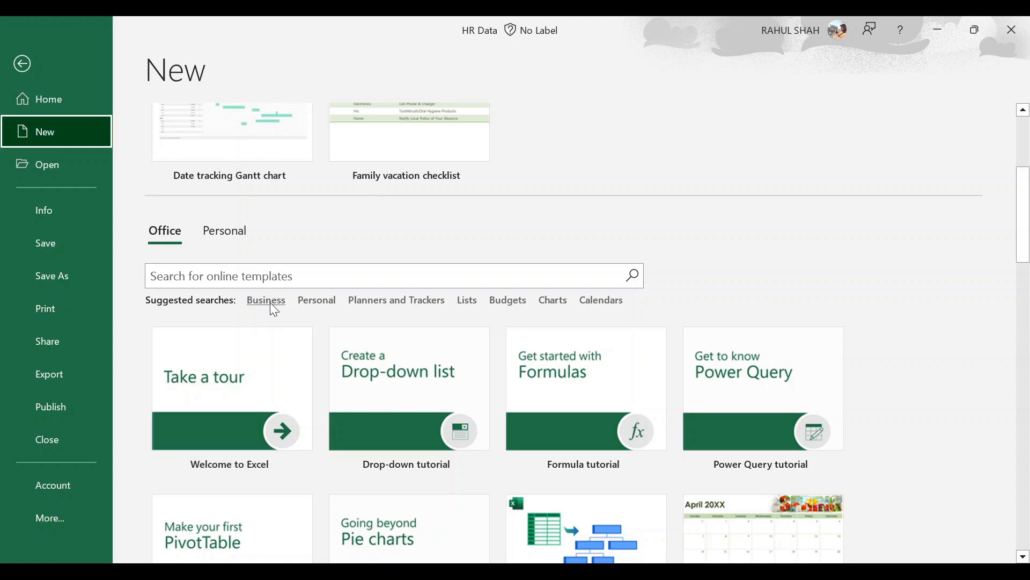
pyautogui.click(319, 301)
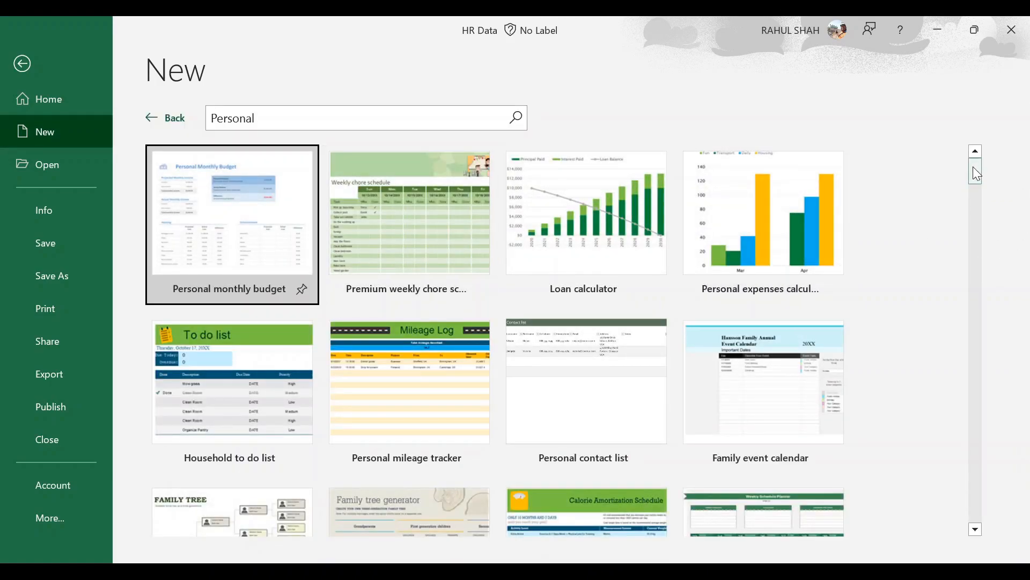
pyautogui.moveTo(974, 168); pyautogui.dragTo(973, 184)
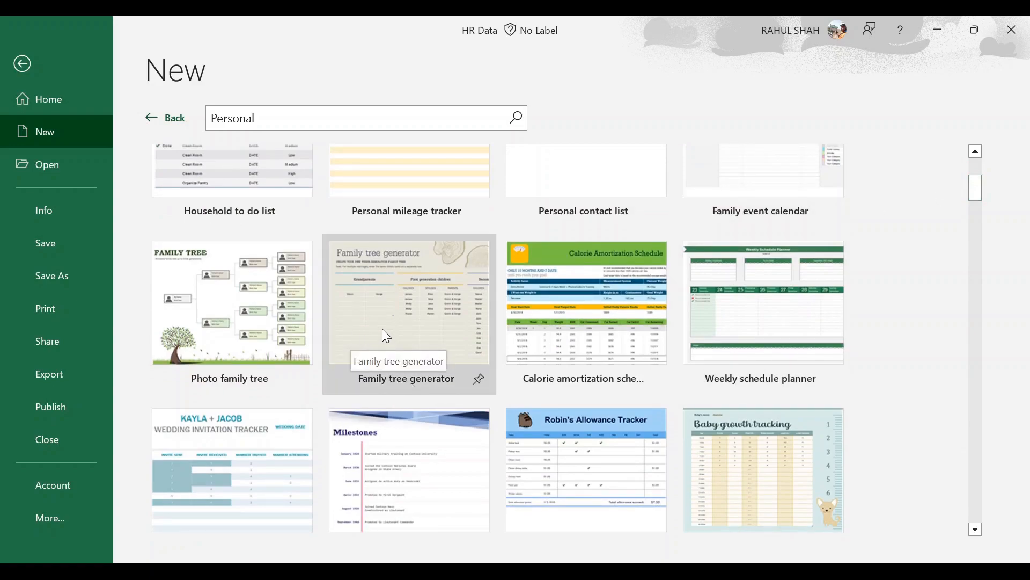
pyautogui.click(406, 325)
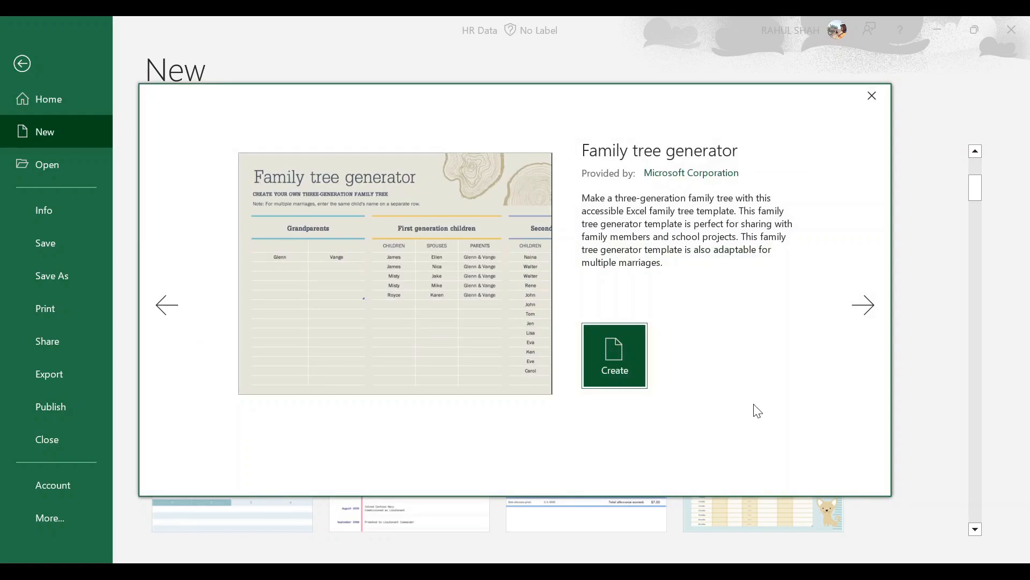
pyautogui.click(616, 375)
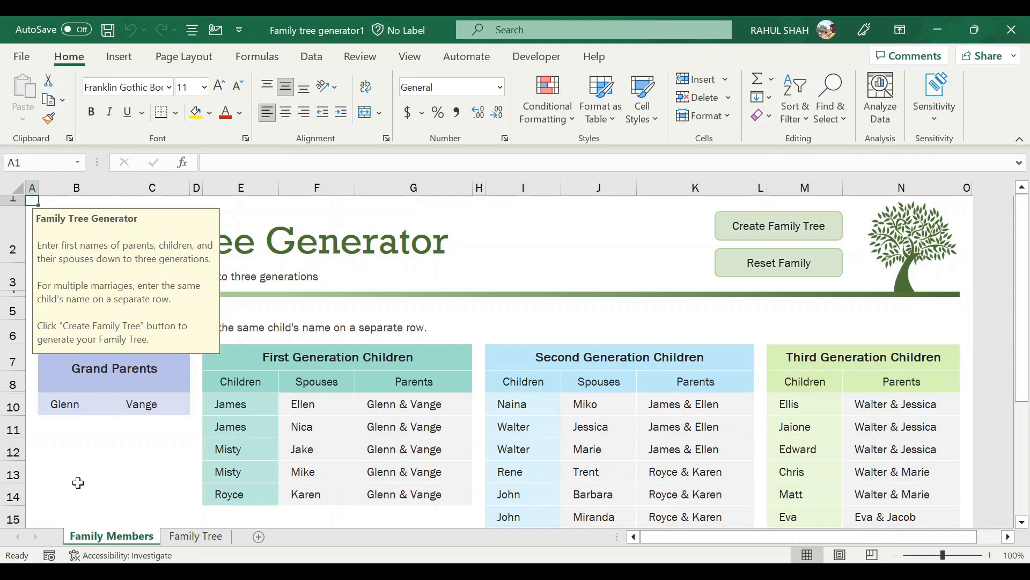
# Delete the Family Tree sheet from the new workbook, leaving the Family Members sheet.
pyautogui.click(106, 476)
pyautogui.click(192, 537)
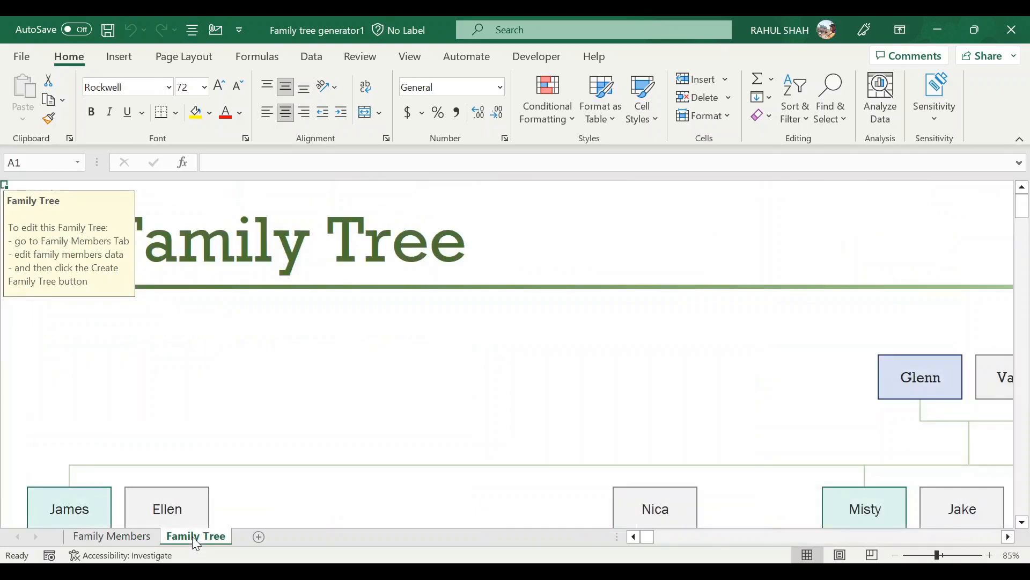
pyautogui.rightClick(193, 537)
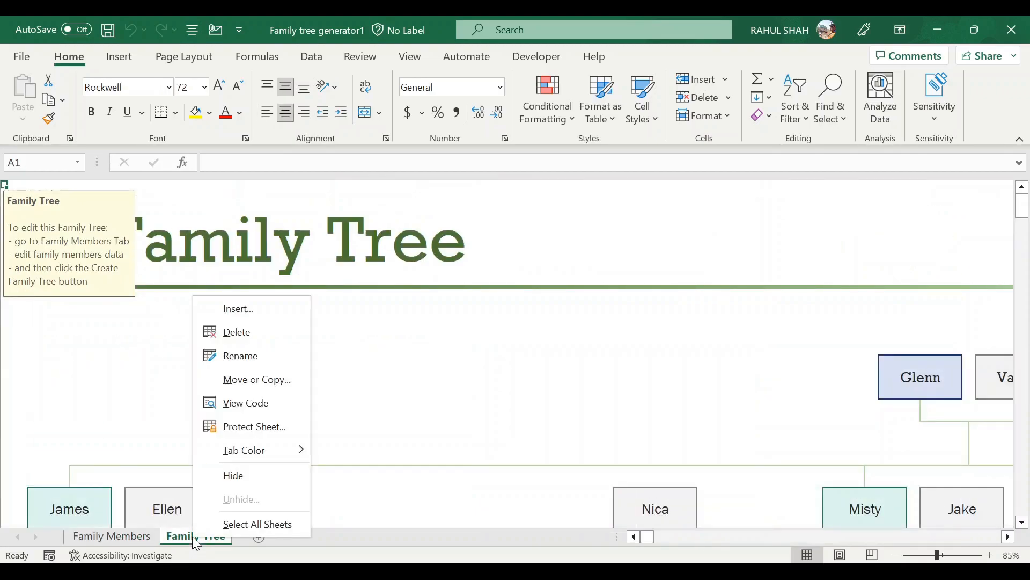
pyautogui.click(238, 336)
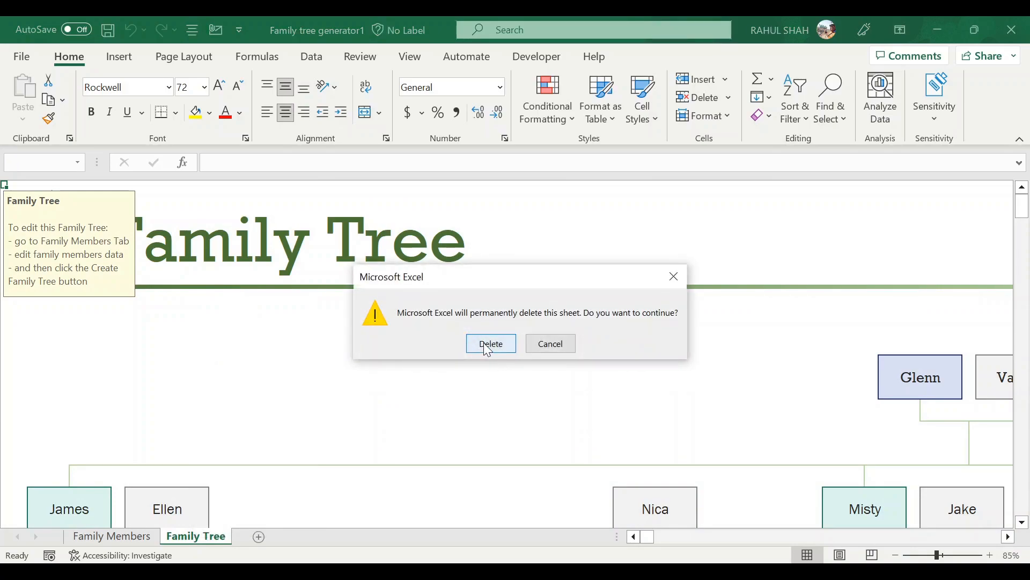
pyautogui.click(488, 348)
pyautogui.click(149, 482)
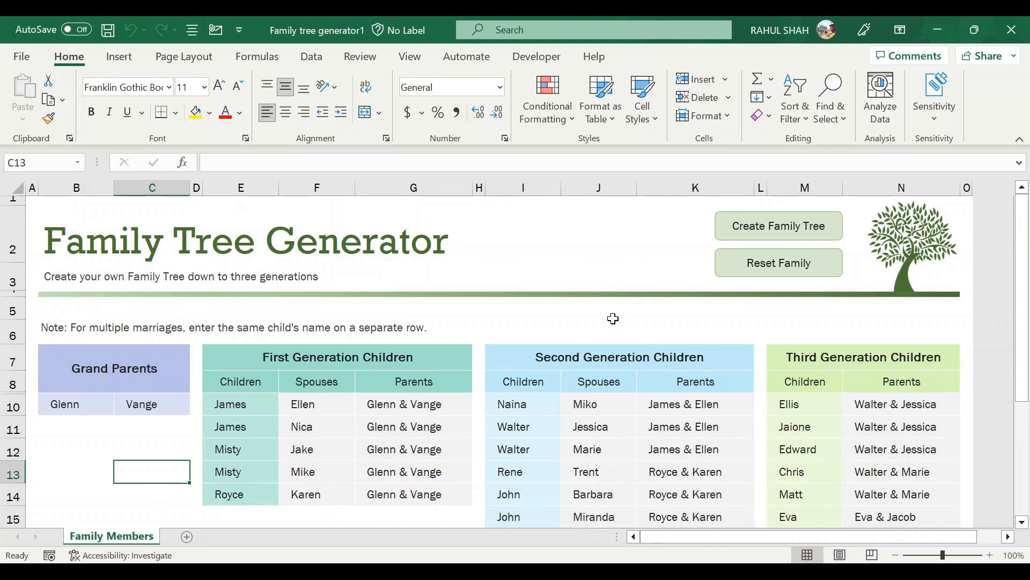
pyautogui.moveTo(1021, 284); pyautogui.dragTo(1021, 284)
pyautogui.click(83, 442)
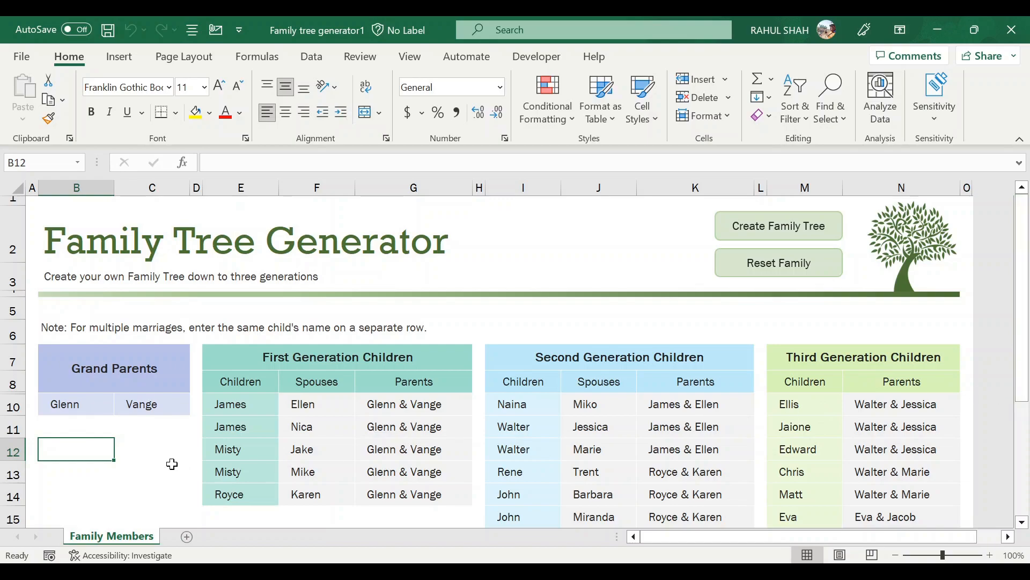
pyautogui.click(170, 463)
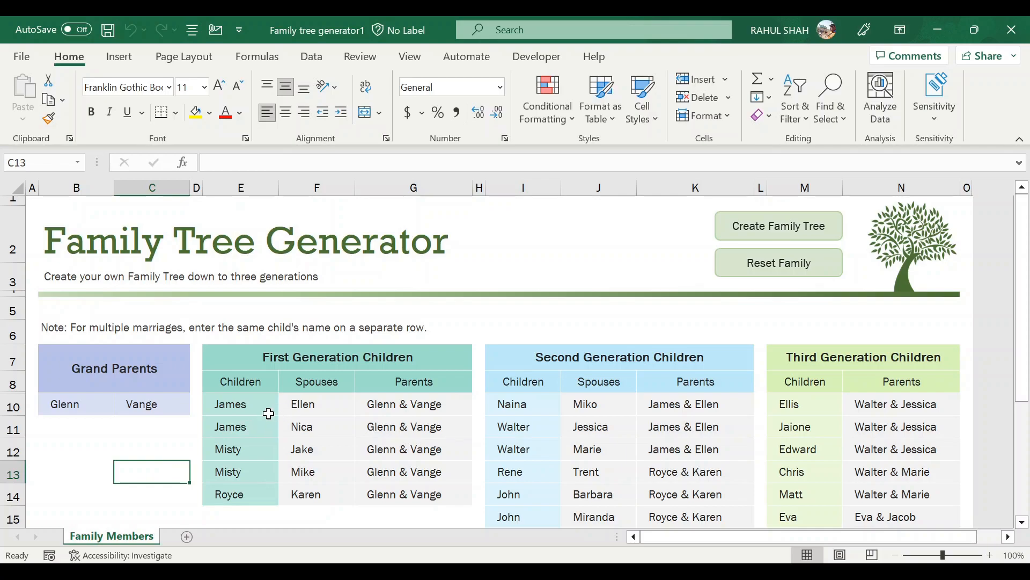
# Replace the sample grandparents in B10 and C10 with the first names of the family's own grandparents.
pyautogui.click(65, 407)
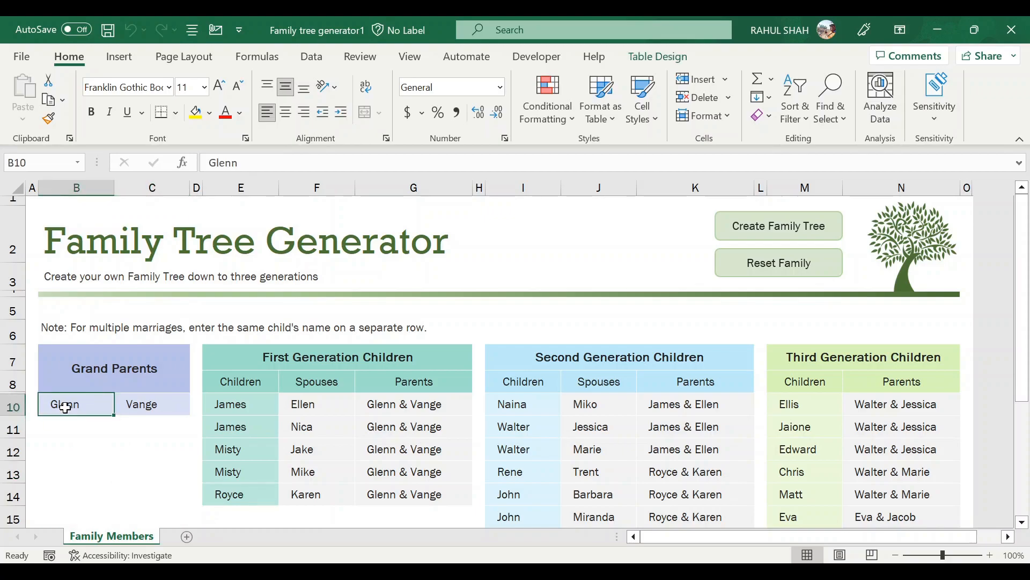
pyautogui.write('Manoj')
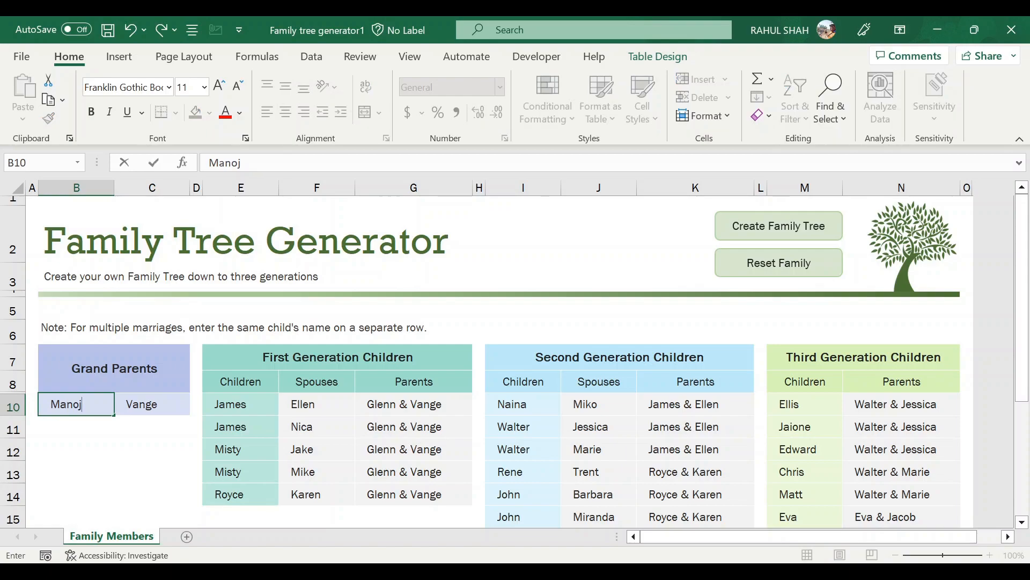
pyautogui.press('Return')
pyautogui.press('Up')
pyautogui.press('Right')
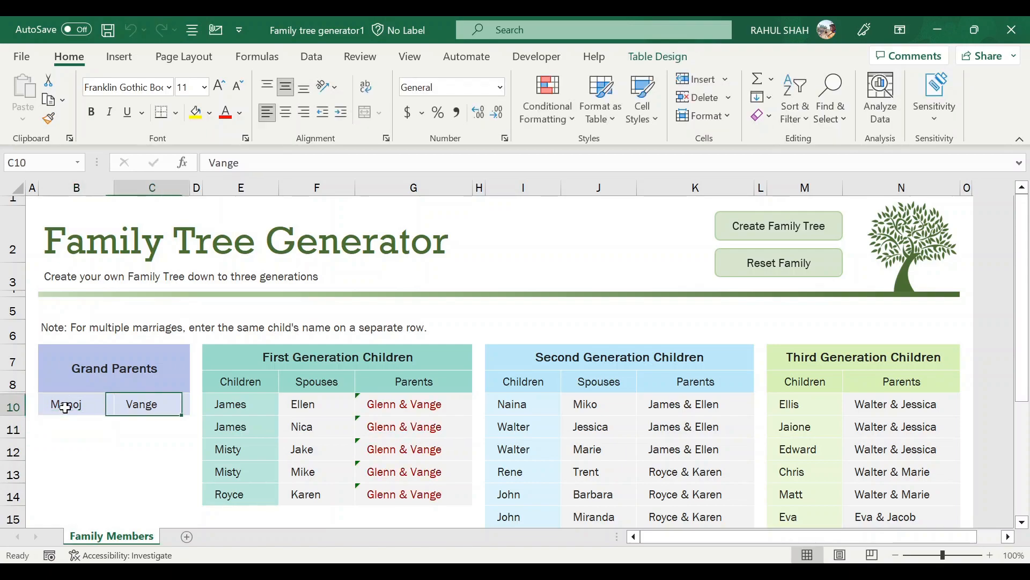
pyautogui.write('Manali')
pyautogui.press('Return')
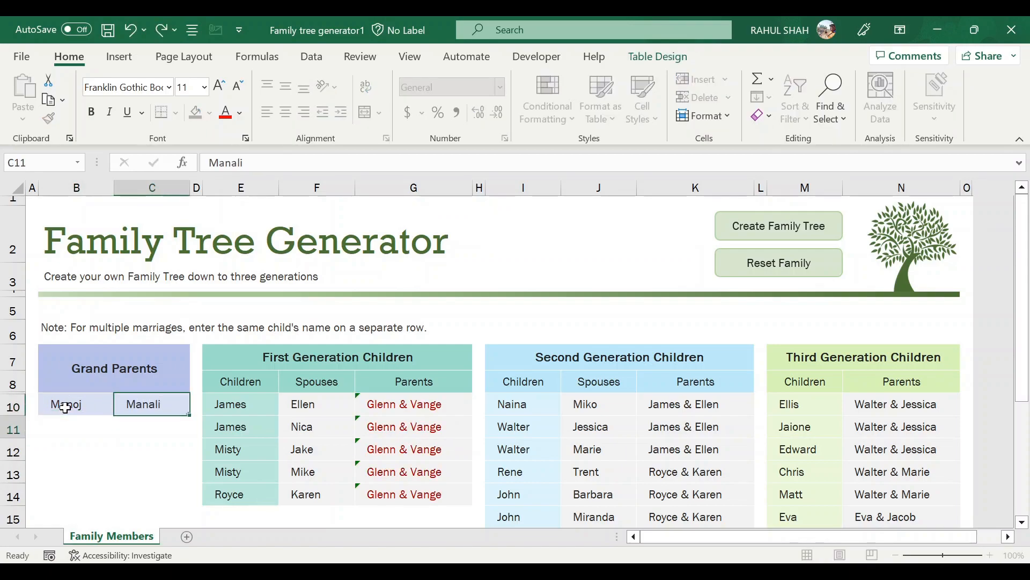
# Examine the Parents and Children entries in the First Generation Children table.
pyautogui.press('Up')
pyautogui.press('Right')
pyautogui.press('Right')
pyautogui.press('Right')
pyautogui.press('Right')
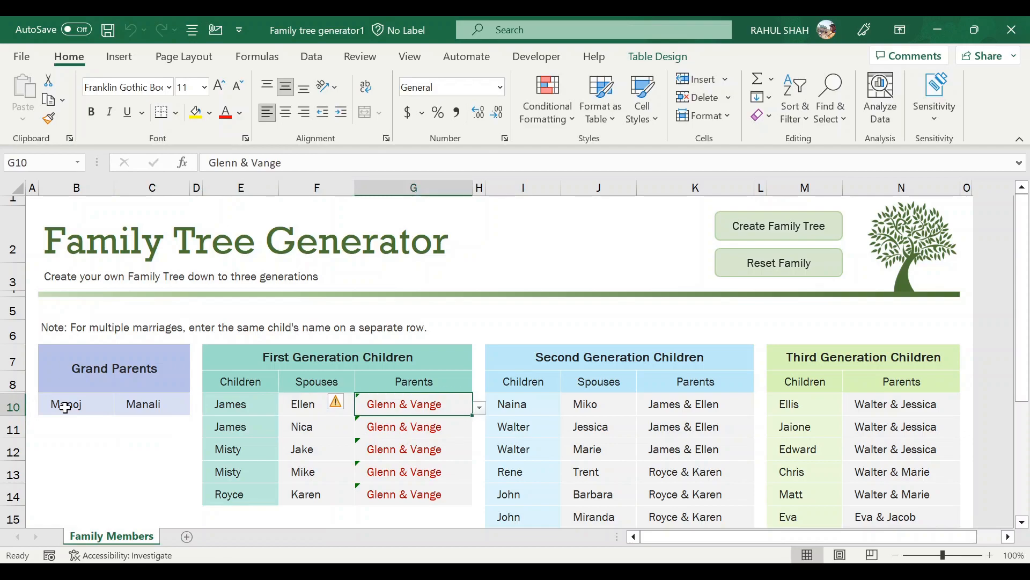
pyautogui.press('Down')
pyautogui.press('Down')
pyautogui.press('Down')
pyautogui.press('Down')
pyautogui.press('Up')
pyautogui.press('Up')
pyautogui.press('Up')
pyautogui.press('Up')
pyautogui.press('Left')
pyautogui.press('Left')
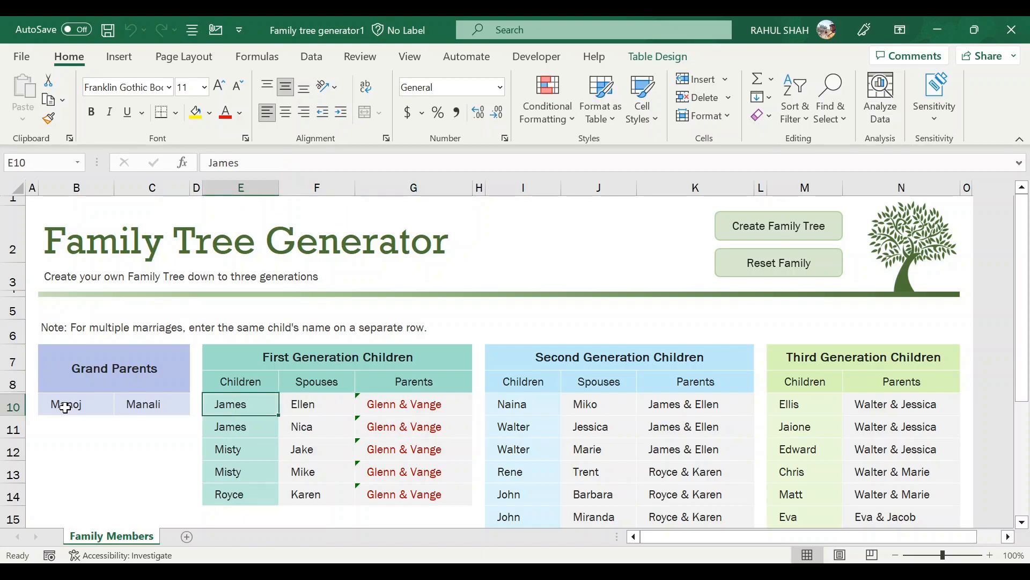
pyautogui.press('Up')
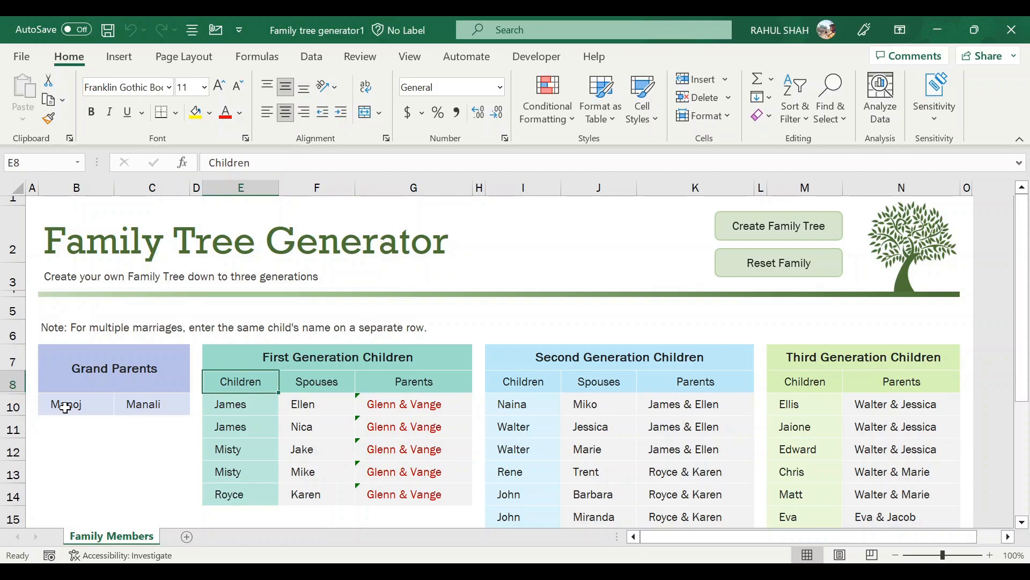
pyautogui.press('Down')
pyautogui.press('Down')
pyautogui.press('Down')
pyautogui.press('Down')
pyautogui.press('Down')
pyautogui.press('Up')
pyautogui.press('Up')
pyautogui.press('Up')
pyautogui.press('Up')
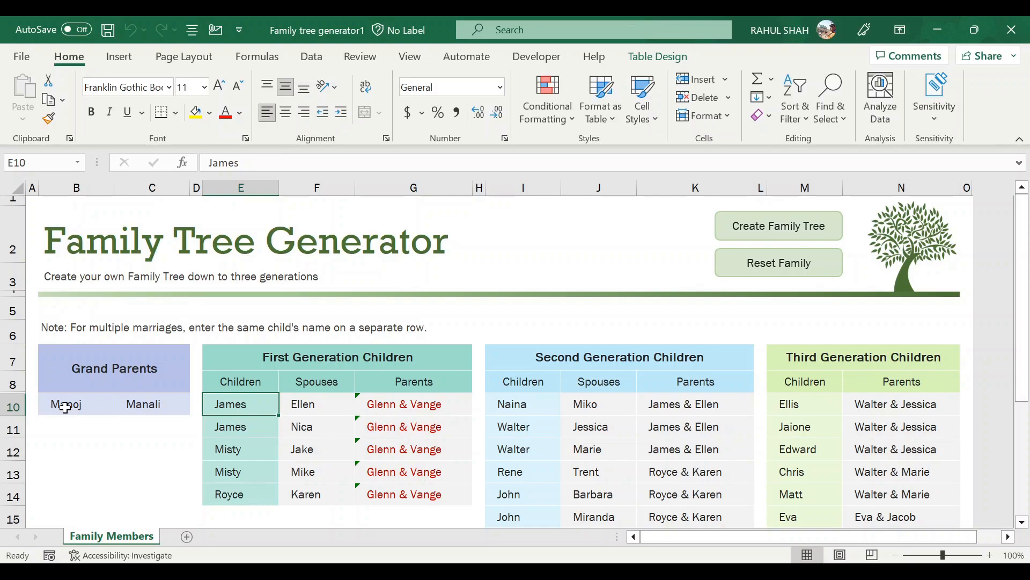
# Replace the first two sample first-generation children in E10 and E11 with the family's own children's names.
pyautogui.write('Ma')
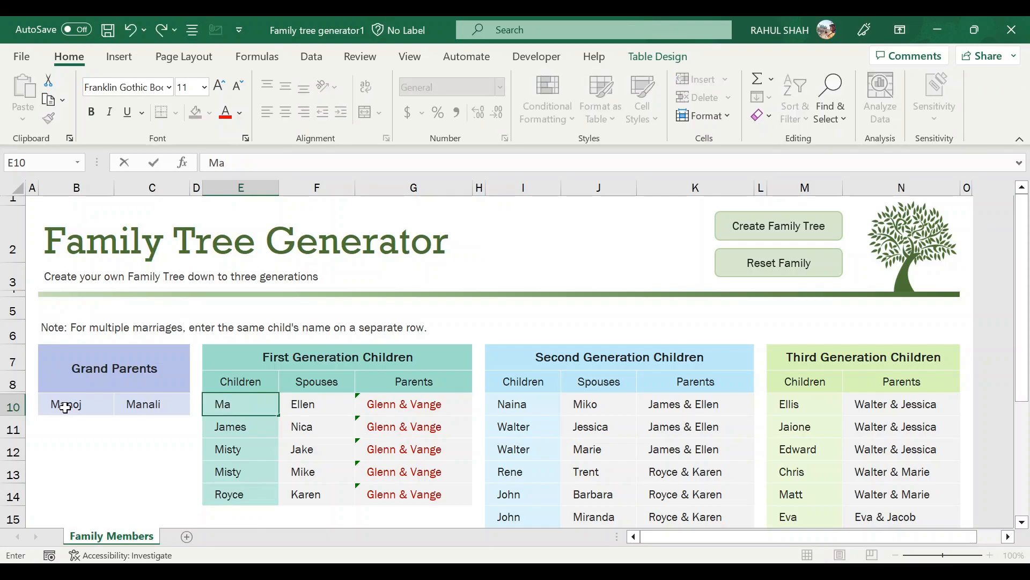
pyautogui.write('nju')
pyautogui.press('Return')
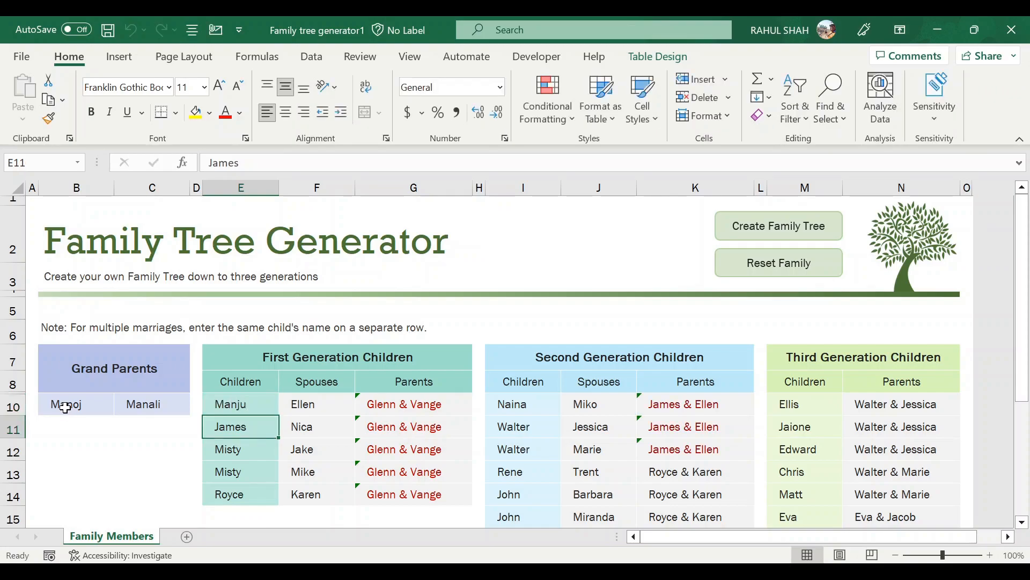
pyautogui.write('Manj')
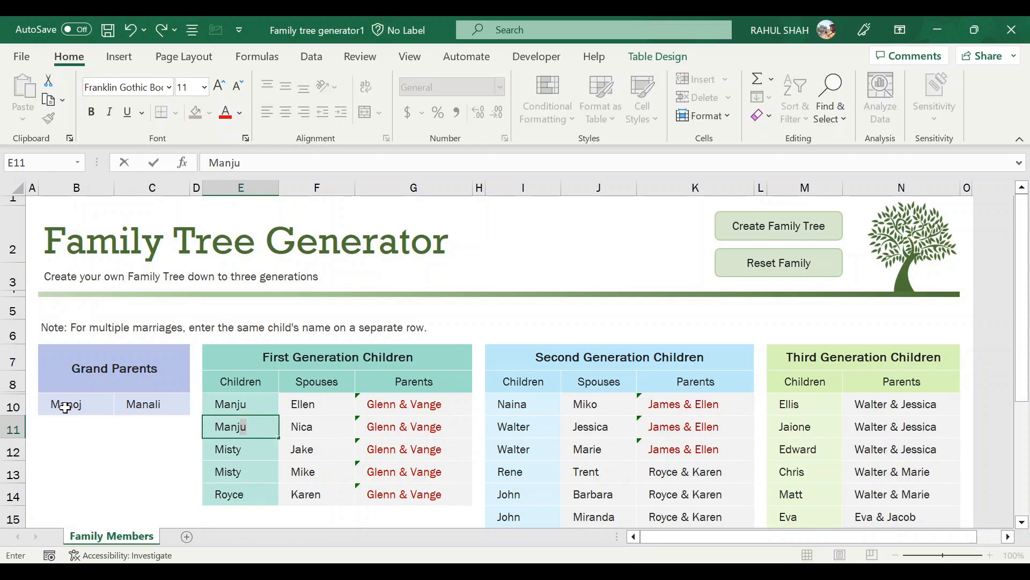
pyautogui.write('unath')
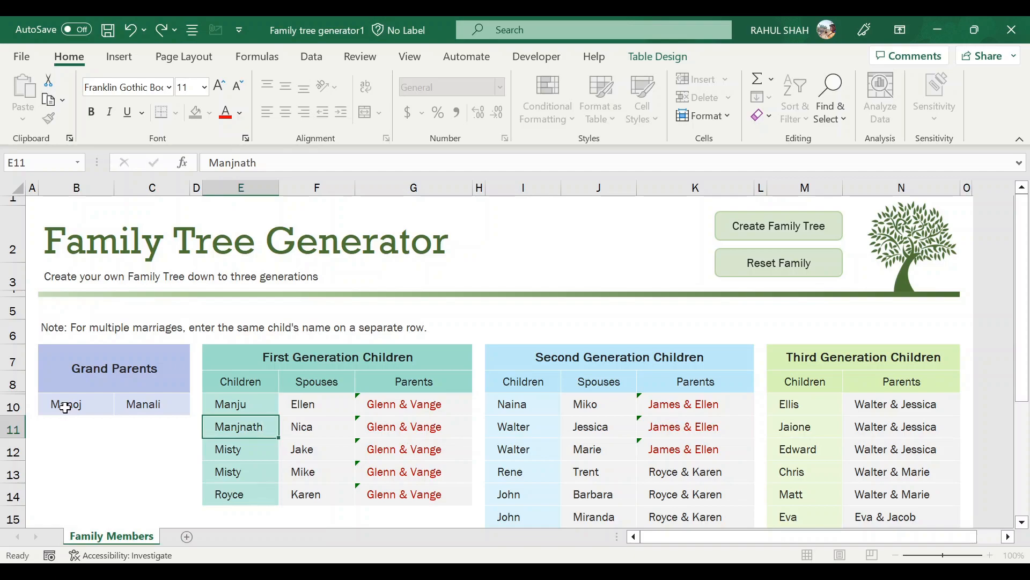
pyautogui.press('Return')
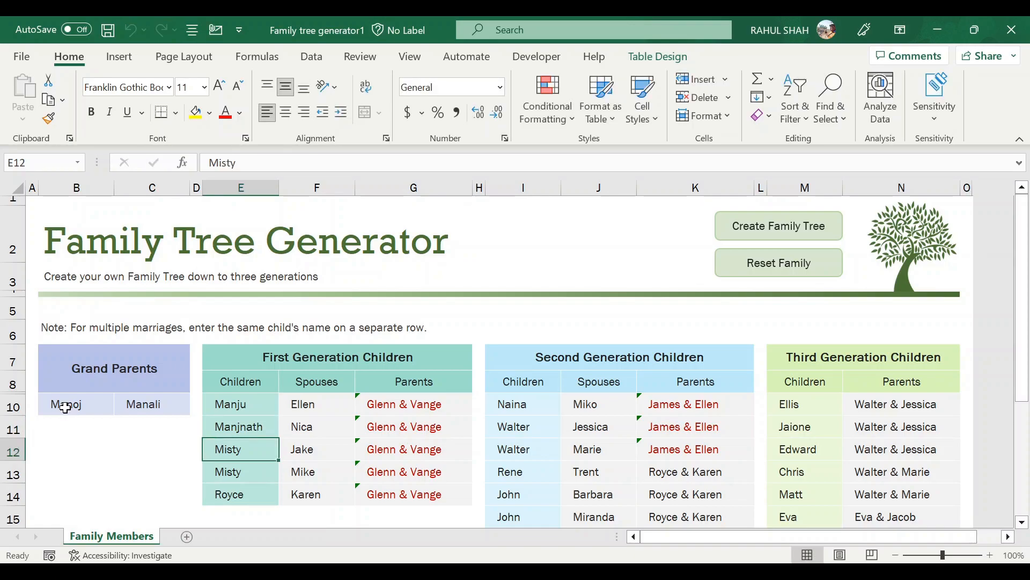
# Clear all sample spouse names in F10:F14 of the First Generation Children table.
pyautogui.press('Right')
pyautogui.press('Up')
pyautogui.press('Up')
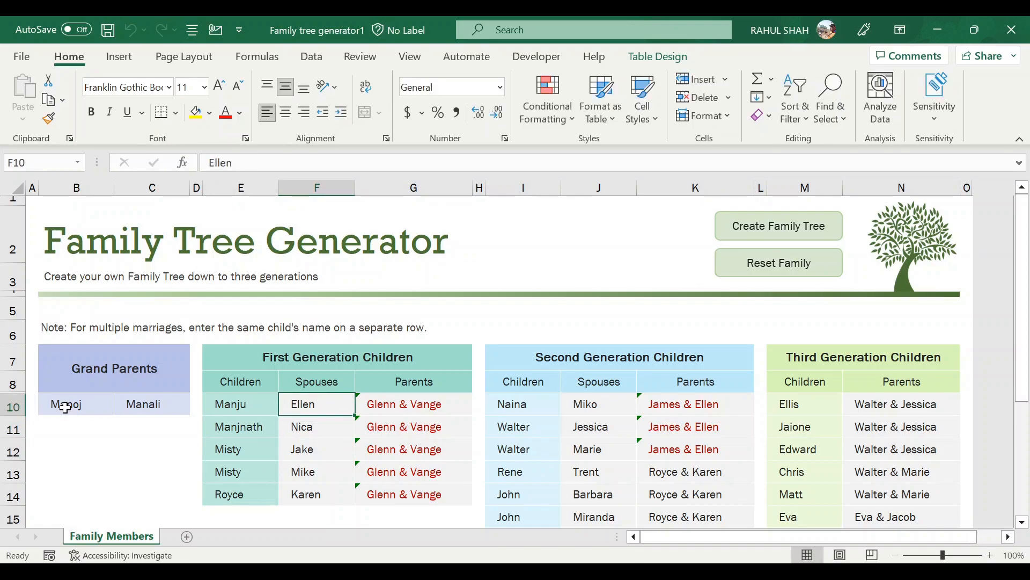
pyautogui.hotkey('shift', 'Down')
pyautogui.hotkey('shift', 'Down')
pyautogui.hotkey('shift', 'Down')
pyautogui.hotkey('shift', 'Down')
pyautogui.press('Delete')
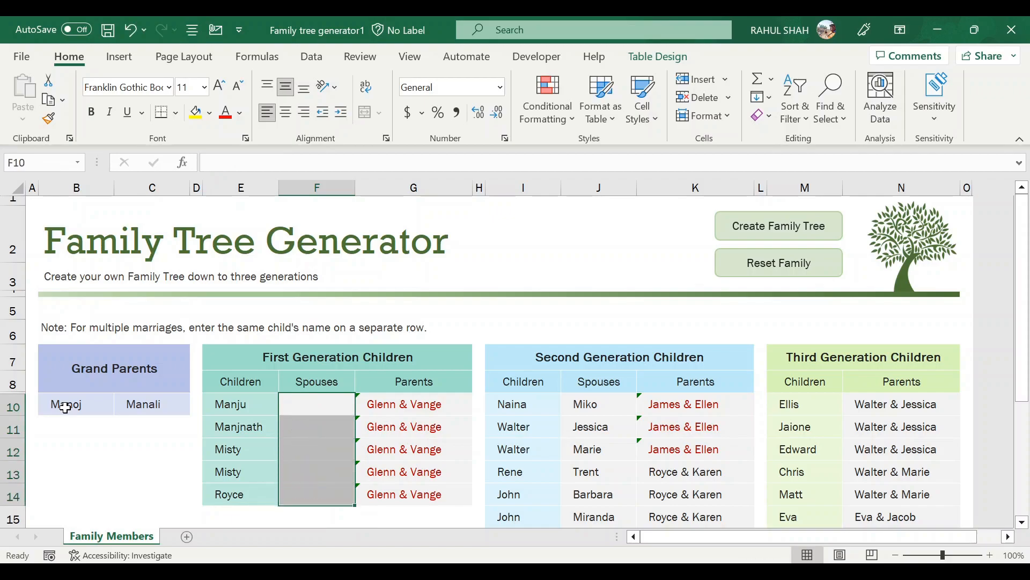
# Clear the last two sample children's names in E13:E14 of the First Generation Children table.
pyautogui.press('Down')
pyautogui.press('Down')
pyautogui.press('Down')
pyautogui.press('Left')
pyautogui.hotkey('shift', 'Down')
pyautogui.press('Delete')
# Set the first child's parents in G10 to the new grandparent couple offered in the cell's list.
pyautogui.press('Right')
pyautogui.press('Right')
pyautogui.press('Up')
pyautogui.press('Up')
pyautogui.press('Up')
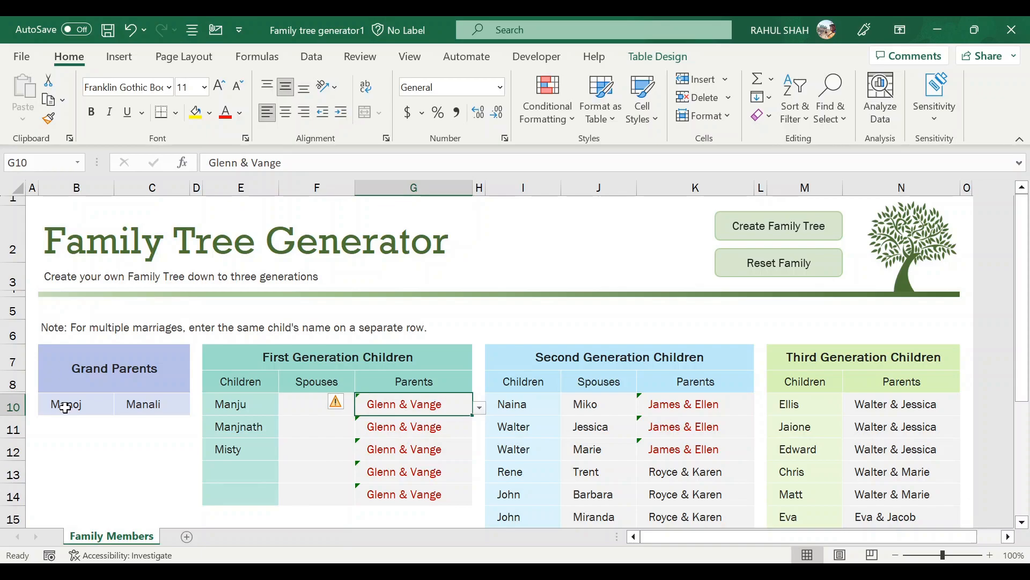
pyautogui.click(479, 407)
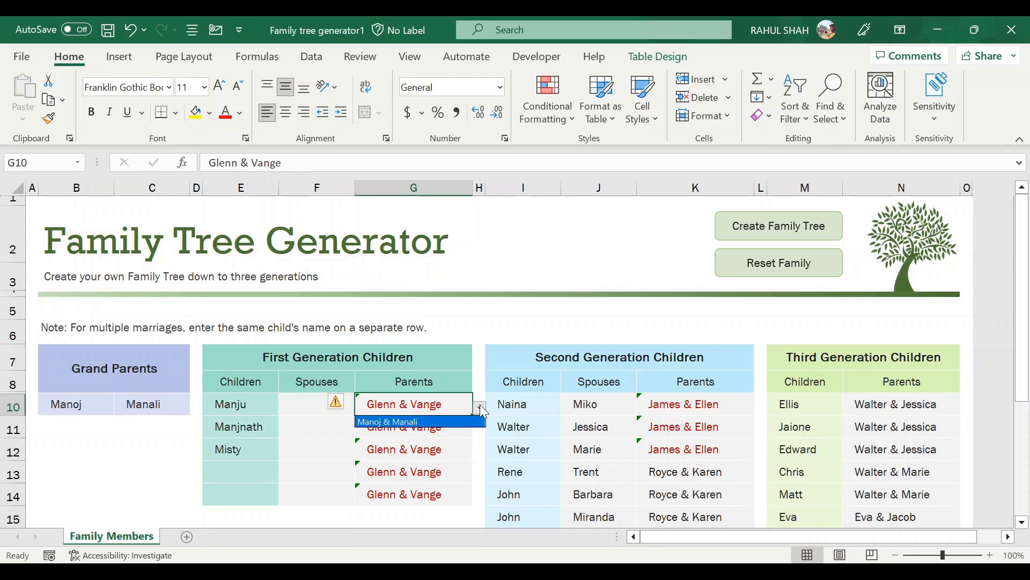
pyautogui.click(419, 421)
# Copy the parents entry from G10 down to G11 and G12, and clear the leftover sample parents in G13:G14.
pyautogui.click(432, 421)
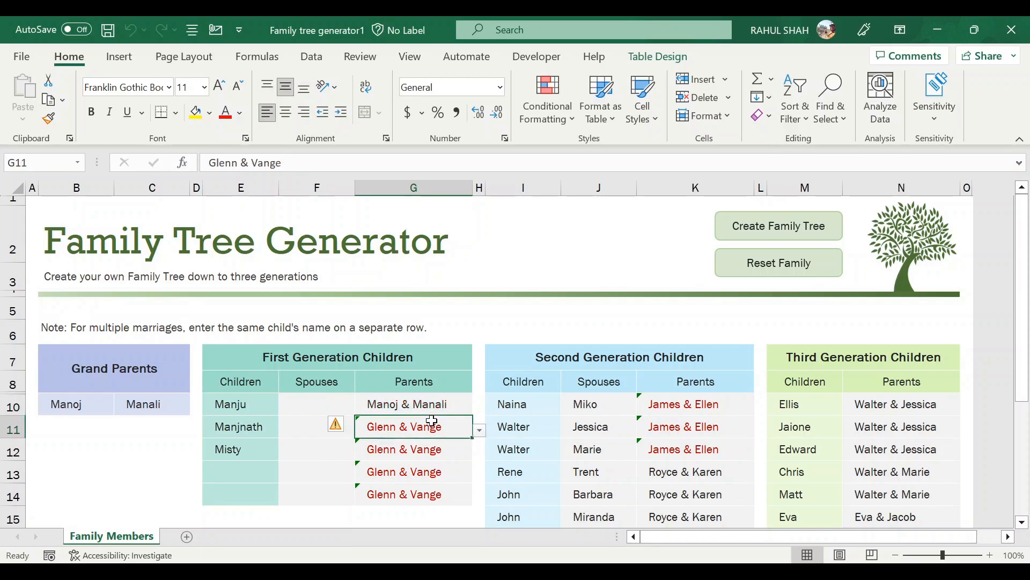
pyautogui.hotkey('ctrl', 'd')
pyautogui.press('Down')
pyautogui.hotkey('ctrl', 'd')
pyautogui.press('Down')
pyautogui.hotkey('shift', 'Down')
pyautogui.press('Delete')
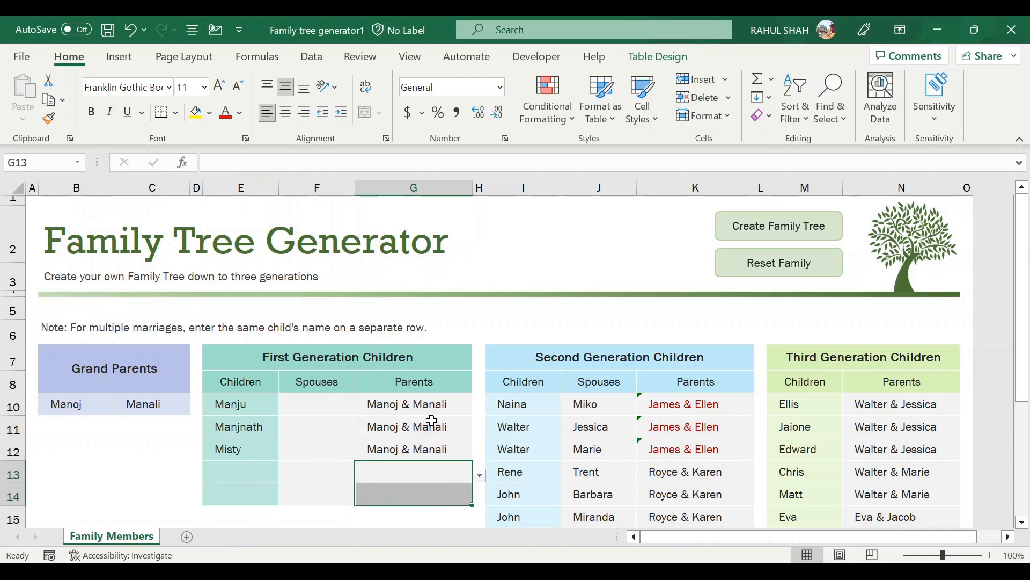
# Enter the first name of the first child's spouse in F10.
pyautogui.press('Left')
pyautogui.press('Left')
pyautogui.press('Up')
pyautogui.press('Up')
pyautogui.press('Up')
pyautogui.press('Right')
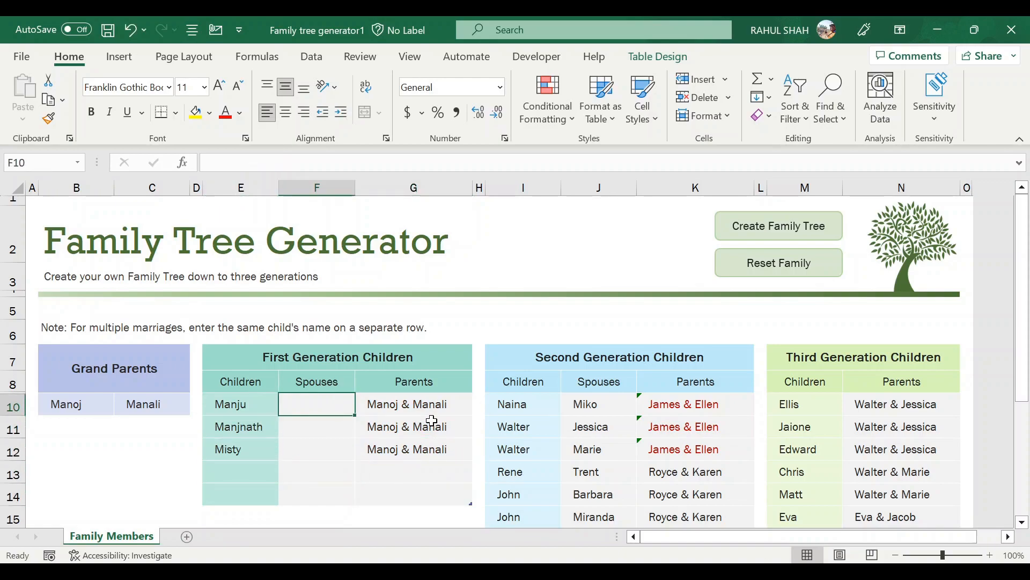
pyautogui.write('M')
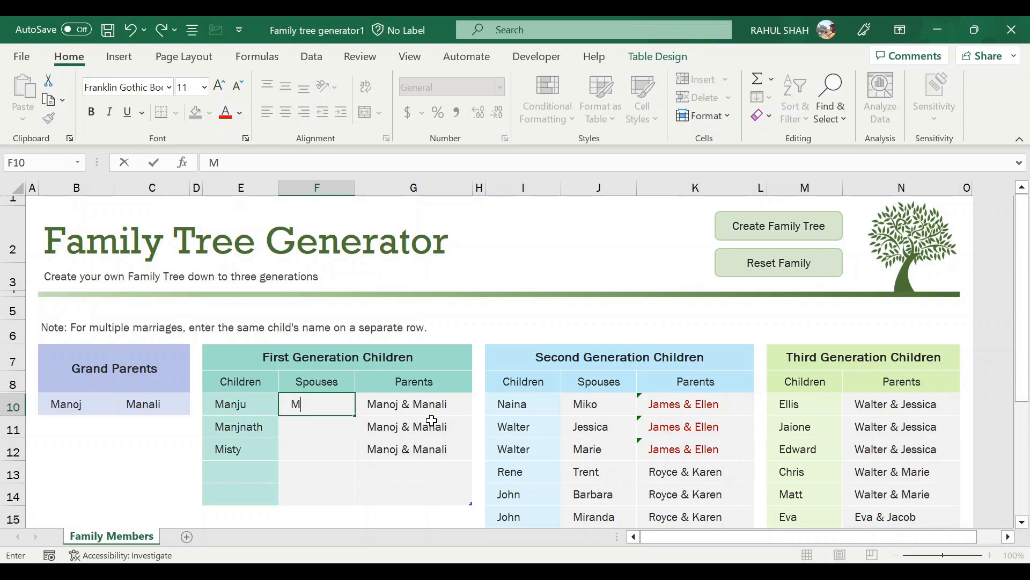
pyautogui.write('inaxi')
pyautogui.press('Return')
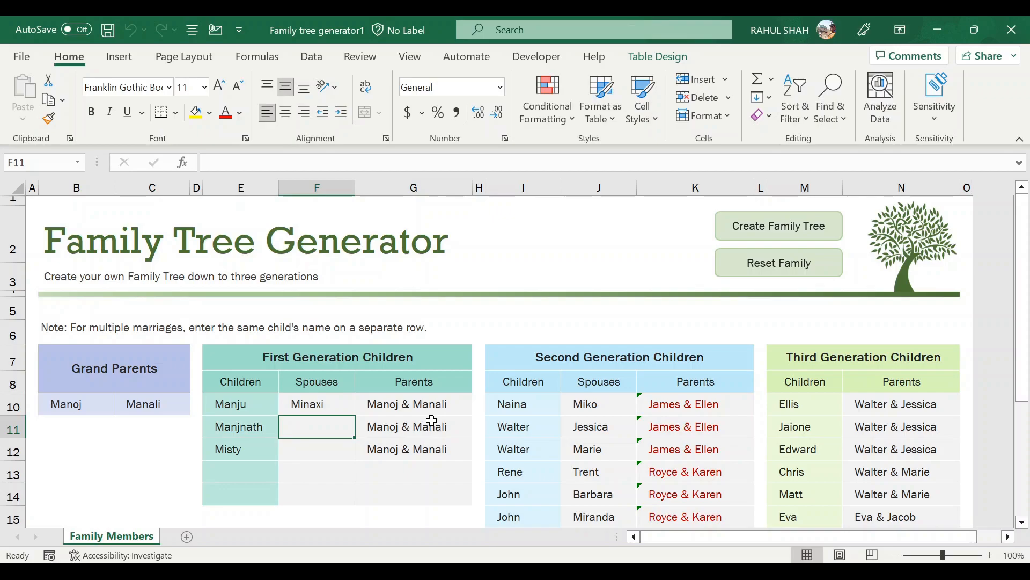
# Enter the first names of the second and third children's spouses in F11:F12 of the First Generation Children table.
pyautogui.write('Mohini')
pyautogui.press('Return')
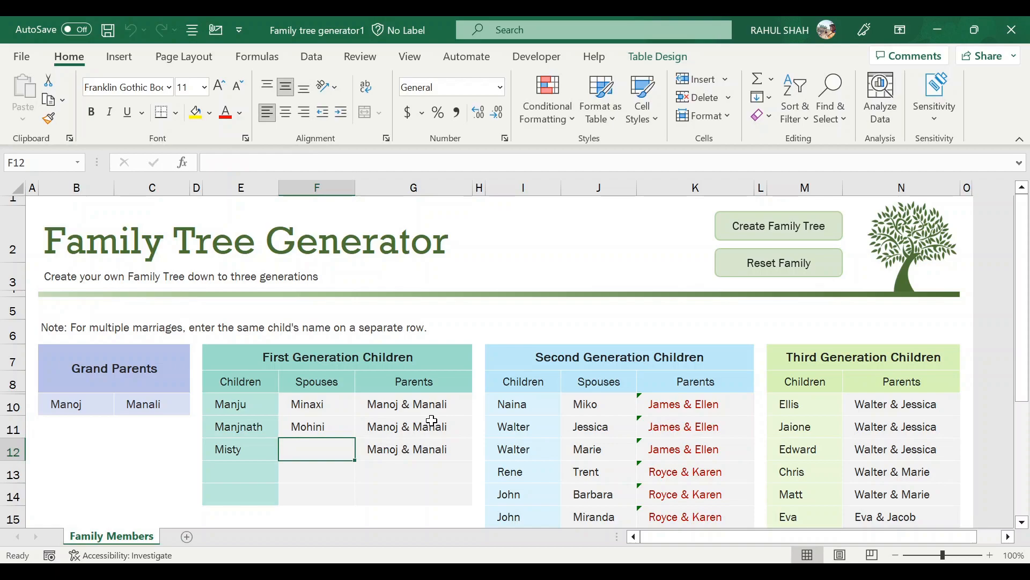
pyautogui.write('Mahesh')
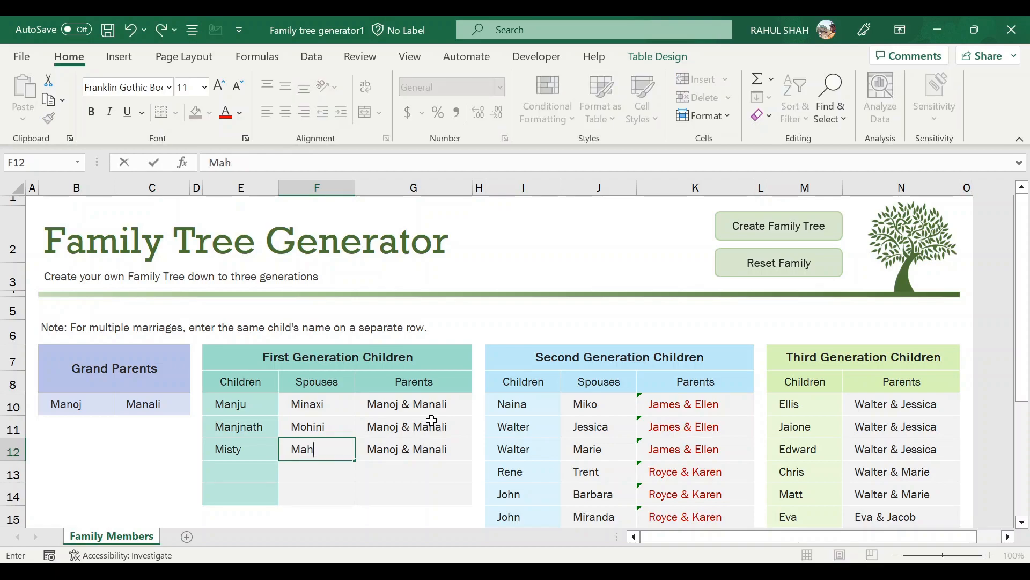
pyautogui.press('Return')
# Look over the sample entries in the Second Generation Children table and its Parents column alongside the completed first generation rows.
pyautogui.press('Up')
pyautogui.press('Up')
pyautogui.press('Up')
pyautogui.press('Up')
pyautogui.press('Up')
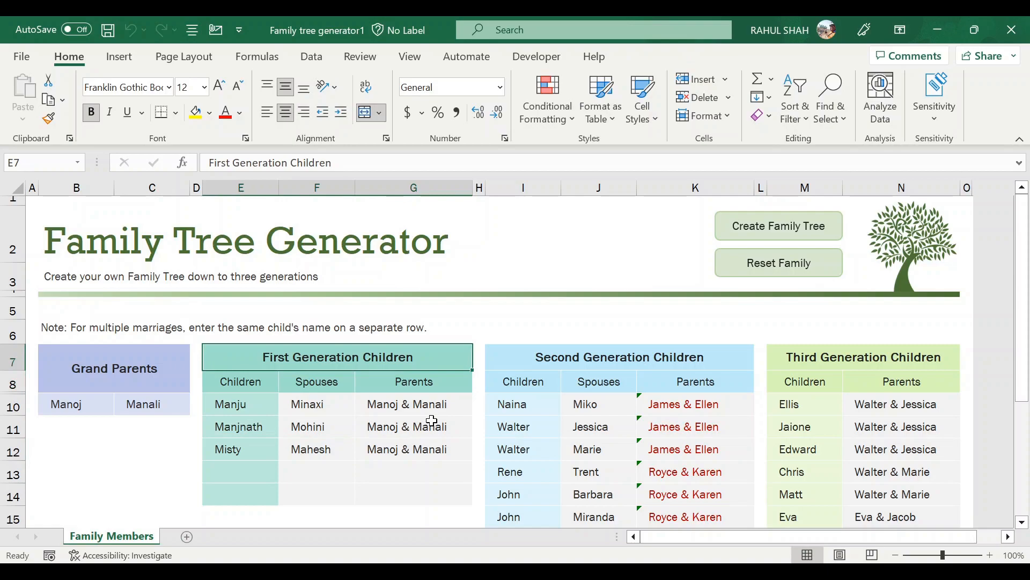
pyautogui.press('Down')
pyautogui.press('Down')
pyautogui.press('Right')
pyautogui.press('Right')
pyautogui.press('Right')
pyautogui.press('Right')
pyautogui.press('Right')
pyautogui.press('Down')
pyautogui.press('Down')
pyautogui.press('Down')
pyautogui.press('Down')
pyautogui.press('Down')
pyautogui.press('Down')
pyautogui.press('Up')
pyautogui.press('Up')
pyautogui.press('Up')
pyautogui.press('Up')
pyautogui.press('Up')
pyautogui.press('Up')
pyautogui.press('Up')
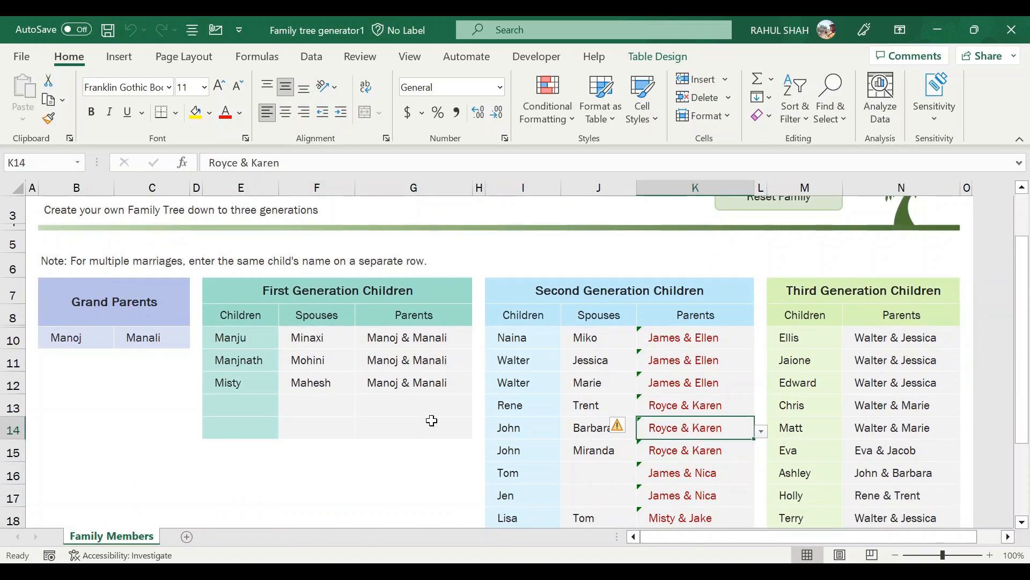
pyautogui.press('Down')
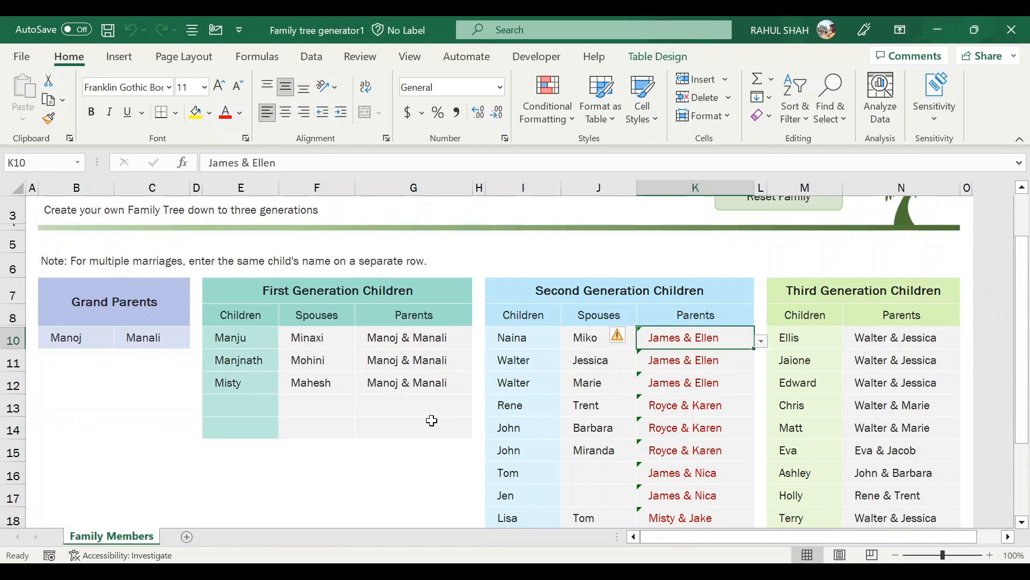
pyautogui.press('Left')
pyautogui.press('Left')
pyautogui.press('Left')
pyautogui.press('Left')
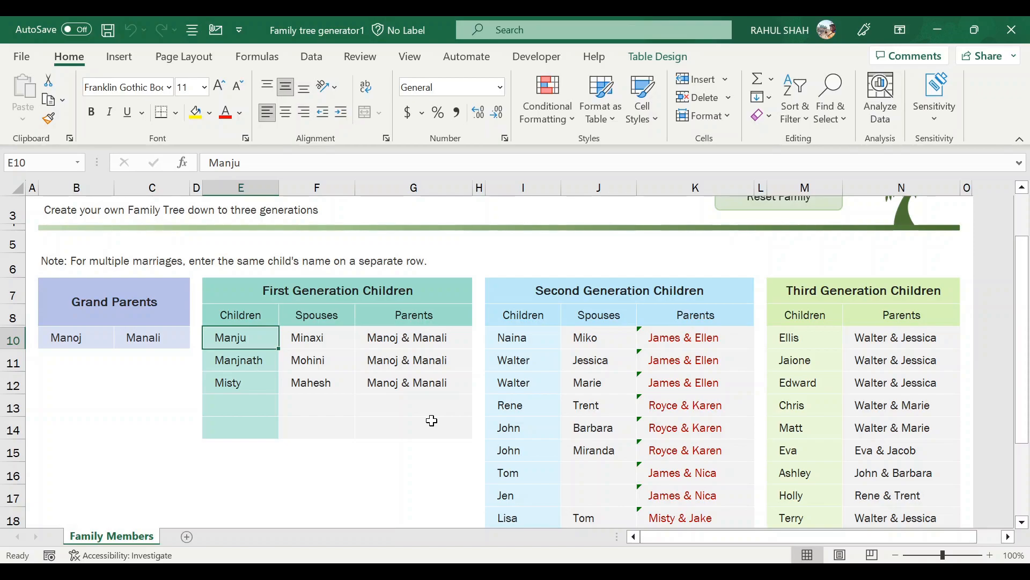
# Clear all sample parents entries in K10:K22 of the Second Generation Children table.
pyautogui.press('Right')
pyautogui.press('Right')
pyautogui.press('Right')
pyautogui.press('Right')
pyautogui.press('Right')
pyautogui.press('Right')
pyautogui.hotkey('shift', 'Down')
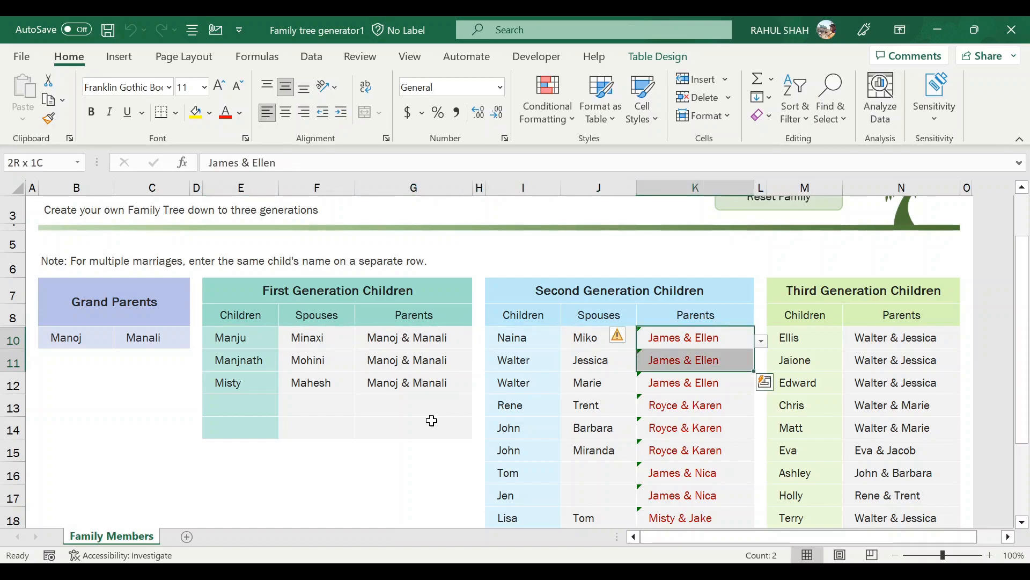
pyautogui.hotkey('shift', 'Down')
pyautogui.hotkey('shift', 'Down')
pyautogui.hotkey('shift', 'Down')
pyautogui.hotkey('shift', 'Down')
pyautogui.hotkey('shift', 'Down')
pyautogui.hotkey('shift', 'Down')
pyautogui.hotkey('shift', 'Down')
pyautogui.hotkey('shift', 'Down')
pyautogui.hotkey('shift', 'Down')
pyautogui.hotkey('shift', 'Down')
pyautogui.hotkey('shift', 'Down')
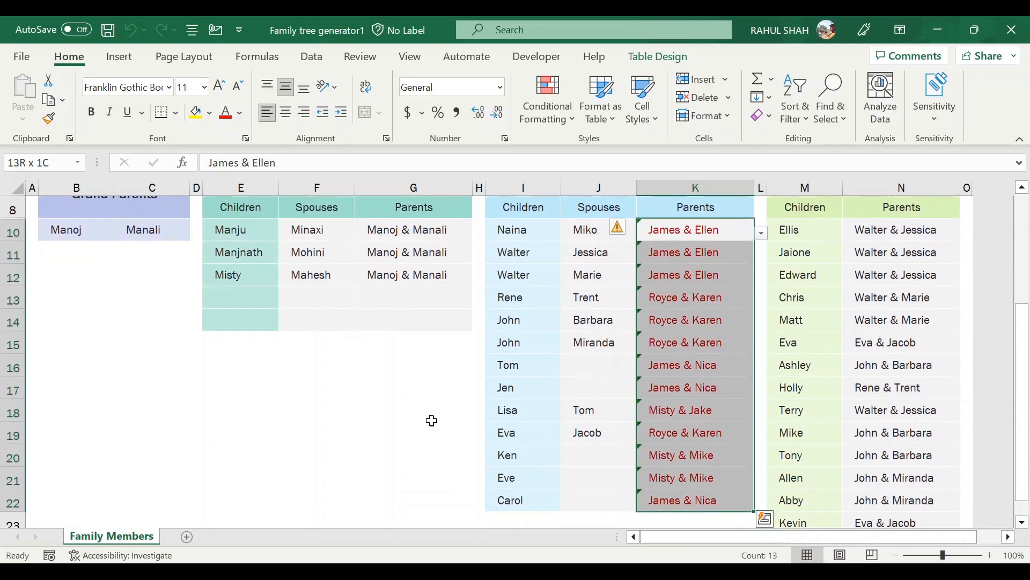
pyautogui.press('Delete')
# Set the parents in K10 to the first couple offered in the cell's list.
pyautogui.press('Up')
pyautogui.press('Down')
pyautogui.press('Left')
pyautogui.press('Right')
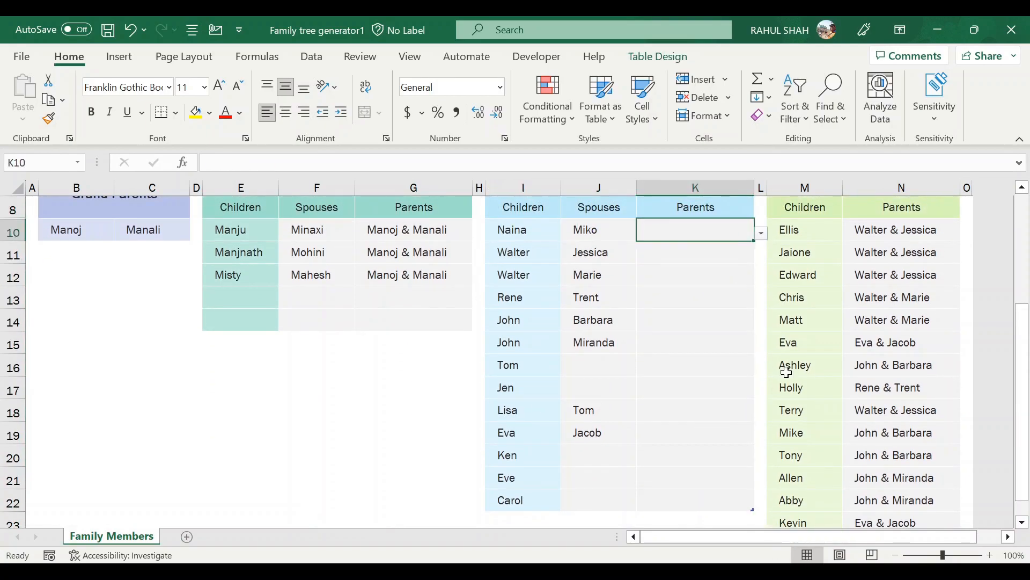
pyautogui.click(761, 232)
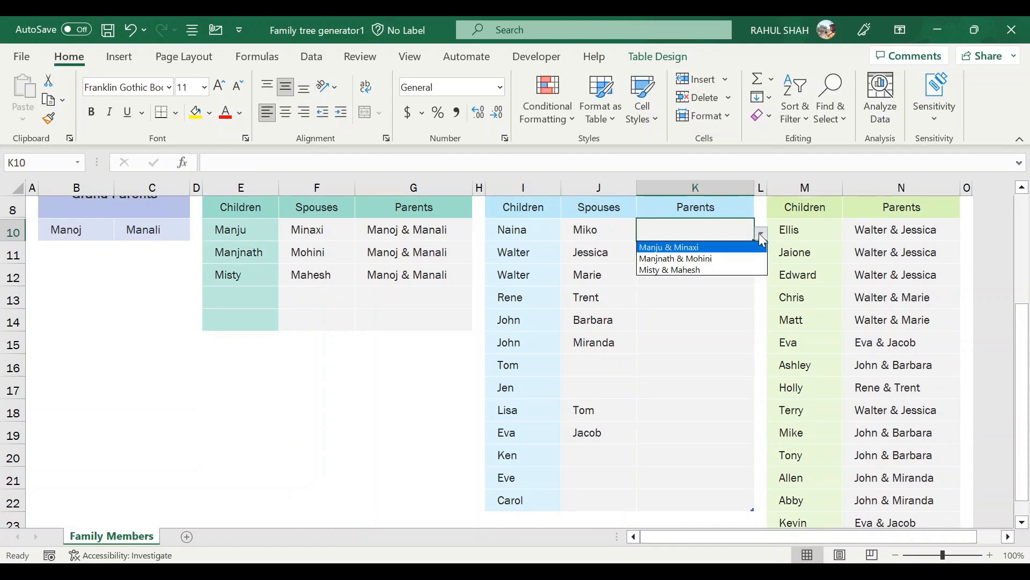
pyautogui.click(727, 245)
# Clear the sample spouses' names from J10 down in the Second Generation Children table.
pyautogui.press('Left')
pyautogui.hotkey('shift', 'Down')
pyautogui.hotkey('shift', 'Down')
pyautogui.hotkey('shift', 'Down')
pyautogui.hotkey('shift', 'Down')
pyautogui.hotkey('shift', 'Down')
pyautogui.hotkey('shift', 'Down')
pyautogui.hotkey('shift', 'Down')
pyautogui.hotkey('shift', 'Down')
pyautogui.hotkey('shift', 'Down')
pyautogui.hotkey('shift', 'Down')
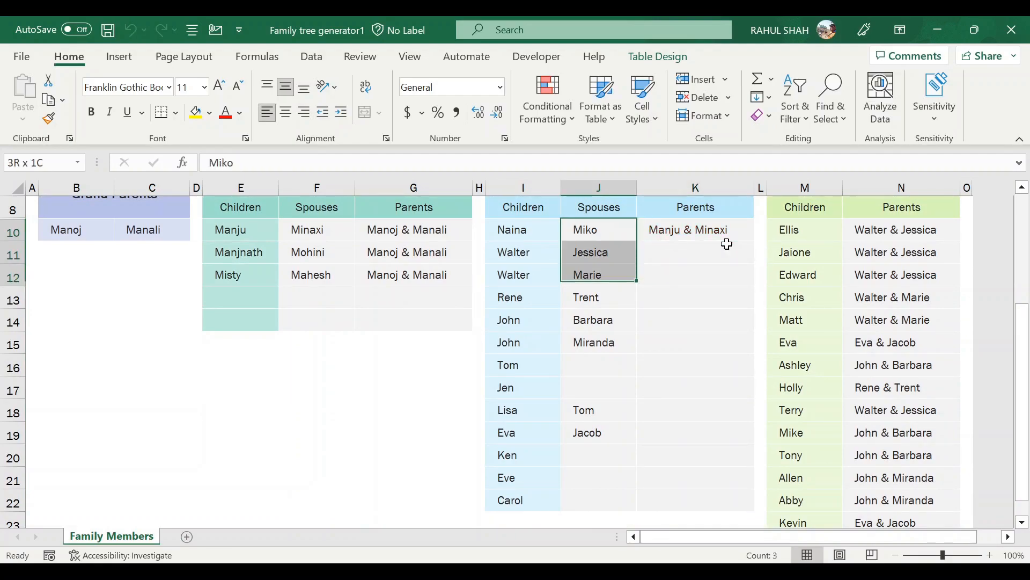
pyautogui.press('Delete')
# Clear the sample children's names in I11:I22 of the Second Generation Children table, keeping the name in I10.
pyautogui.press('Left')
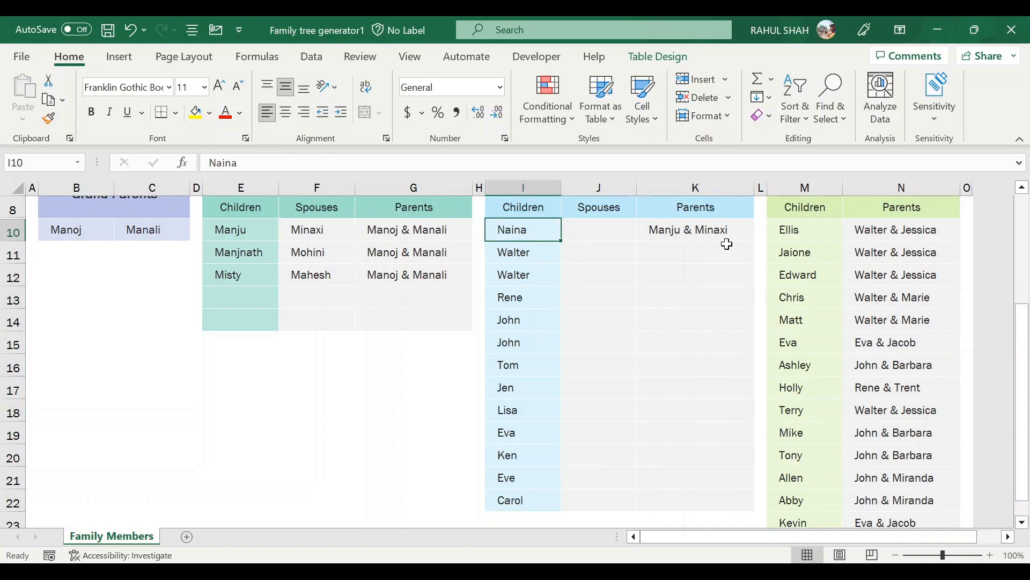
pyautogui.press('Down')
pyautogui.hotkey('shift', 'Down')
pyautogui.hotkey('shift', 'Down')
pyautogui.hotkey('shift', 'Down')
pyautogui.hotkey('shift', 'Down')
pyautogui.hotkey('shift', 'Down')
pyautogui.hotkey('shift', 'Down')
pyautogui.hotkey('shift', 'Down')
pyautogui.hotkey('shift', 'Down')
pyautogui.hotkey('shift', 'Down')
pyautogui.hotkey('shift', 'Down')
pyautogui.hotkey('shift', 'Down')
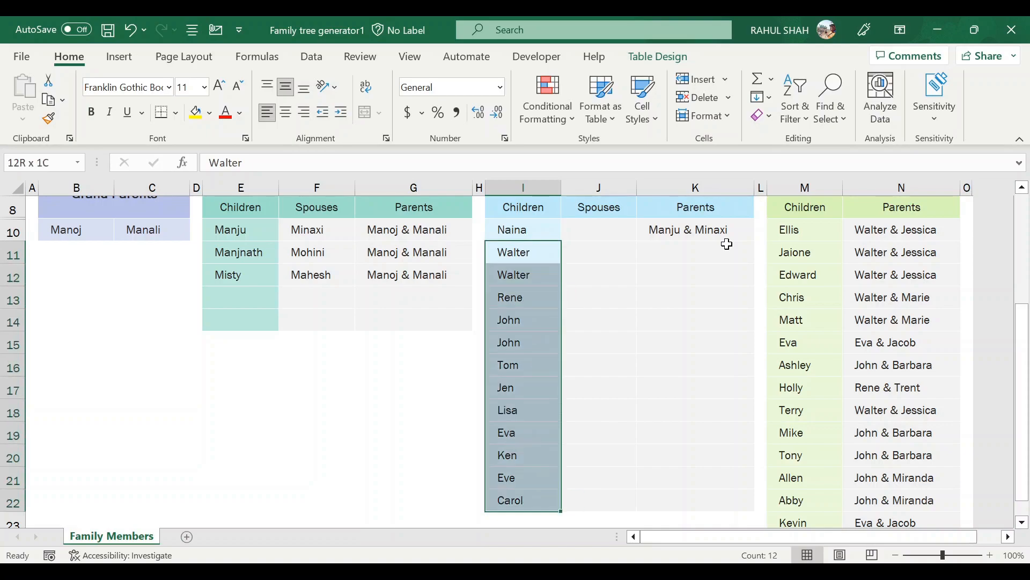
pyautogui.press('Delete')
# Set the parents in K11 to the first listed couple and enter their second child's first name in I11.
pyautogui.press('Right')
pyautogui.press('Right')
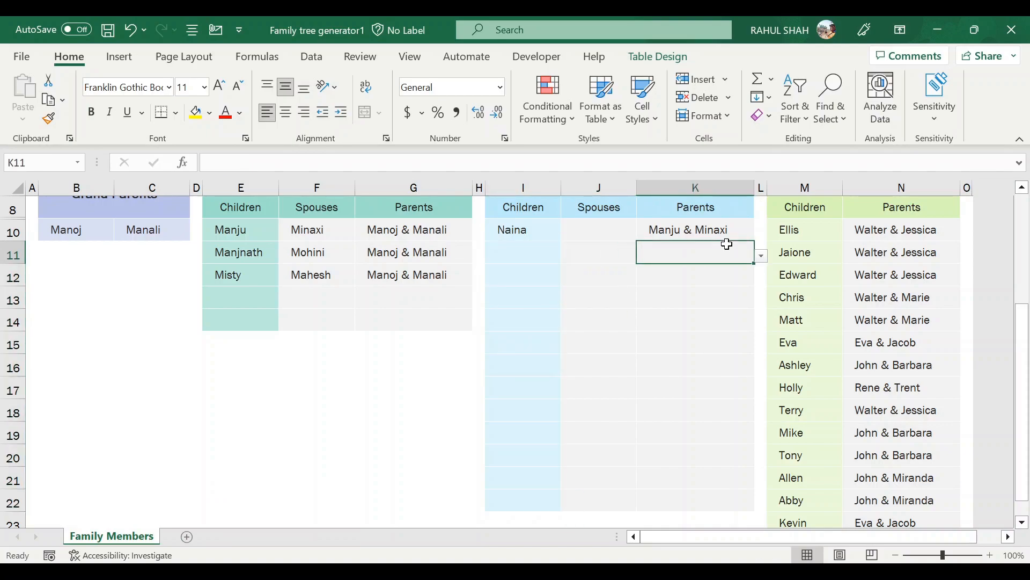
pyautogui.click(761, 255)
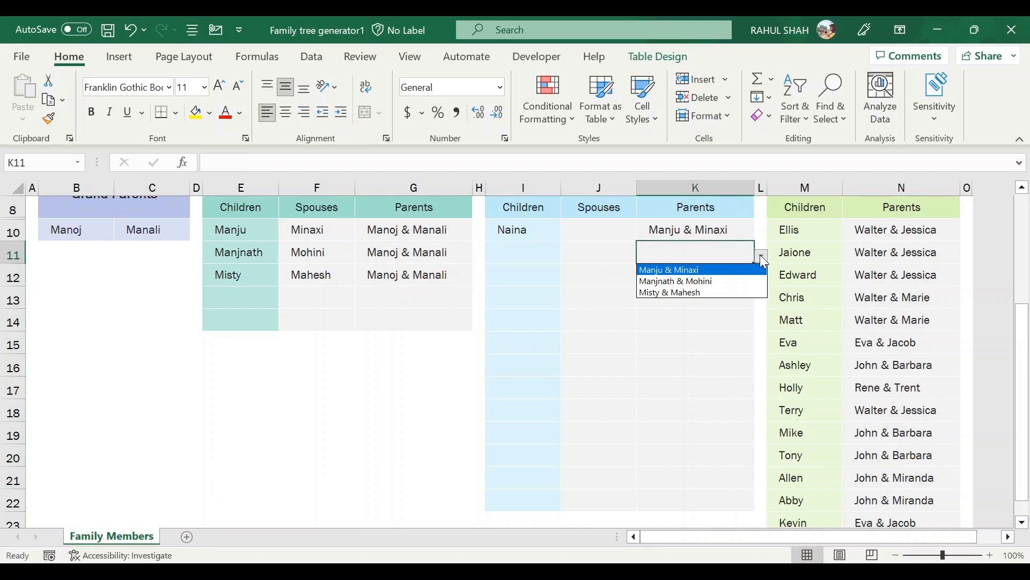
pyautogui.click(726, 270)
pyautogui.click(531, 252)
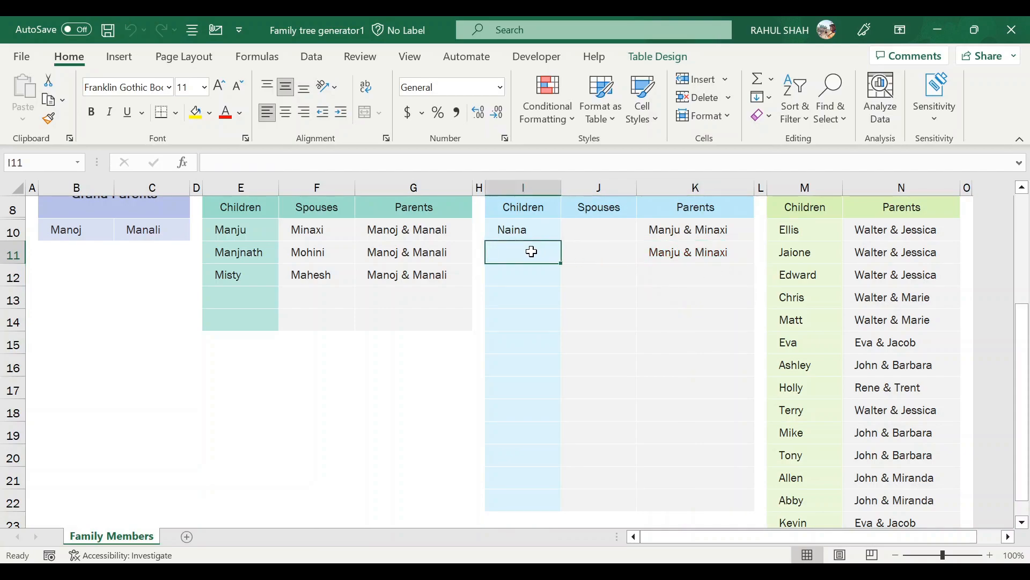
pyautogui.write('Nainesh')
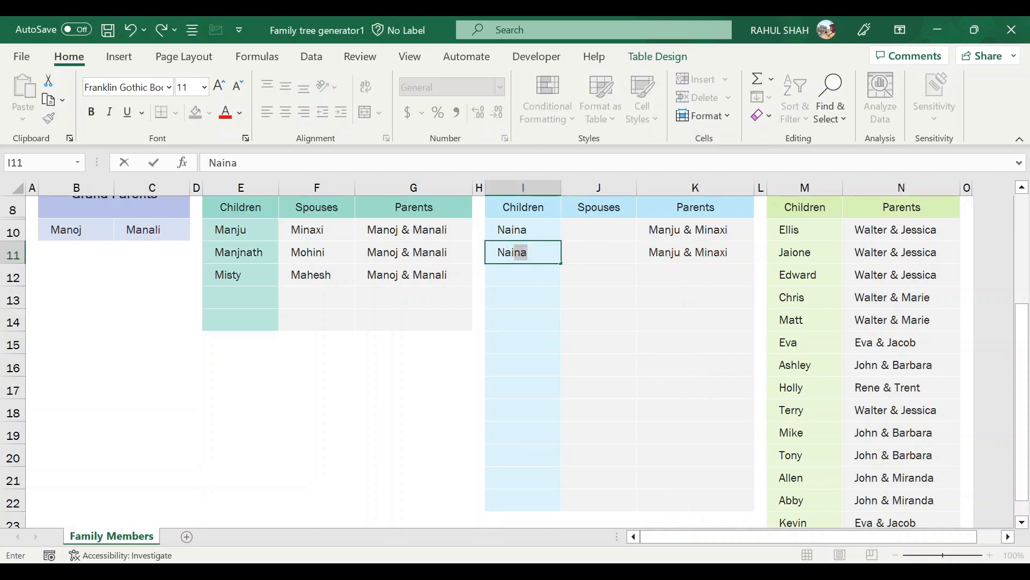
pyautogui.press('Return')
# Set the parents in K12 to the second listed couple and enter their child's first name in I12.
pyautogui.press('Right')
pyautogui.press('Right')
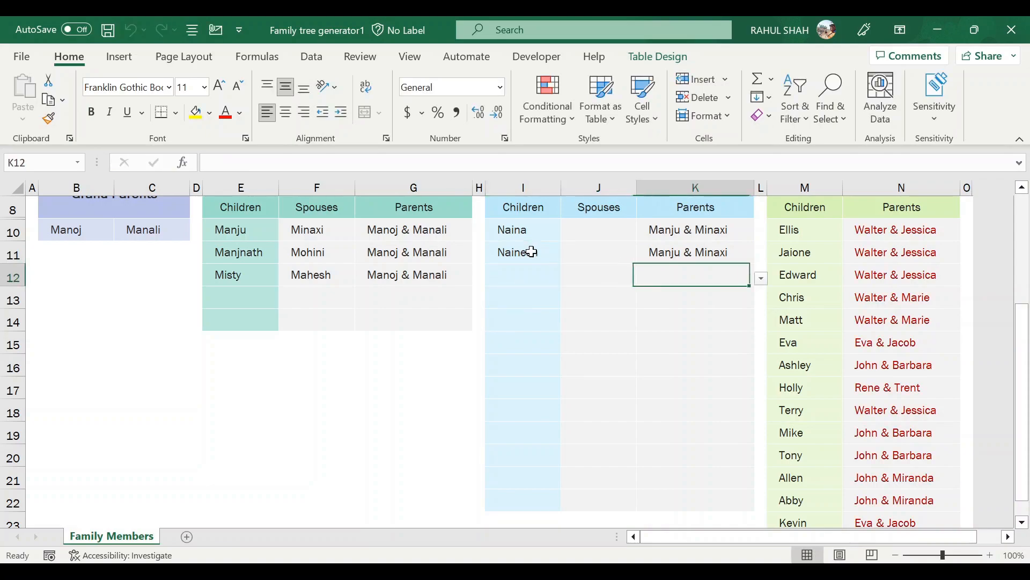
pyautogui.click(762, 278)
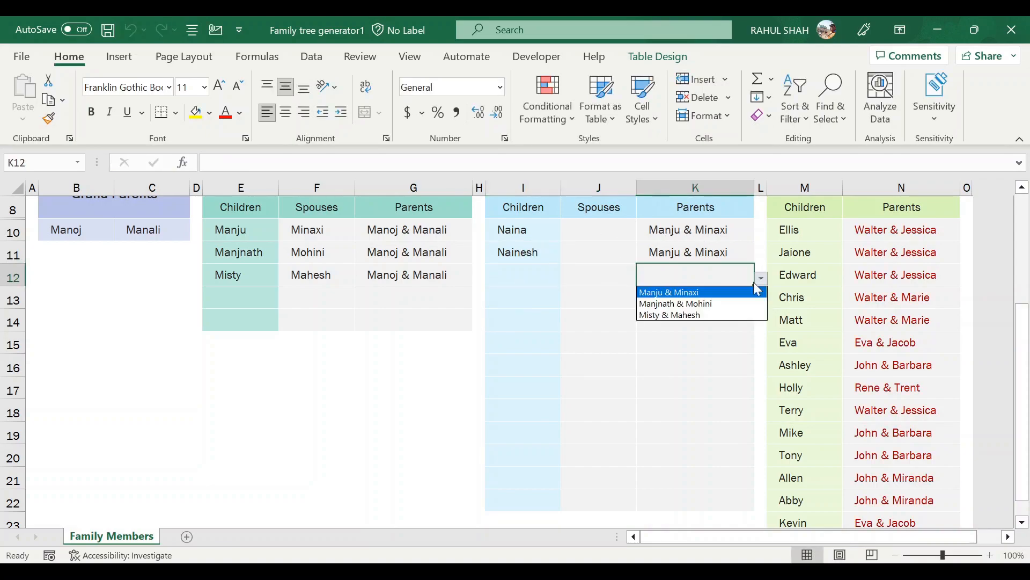
pyautogui.click(732, 302)
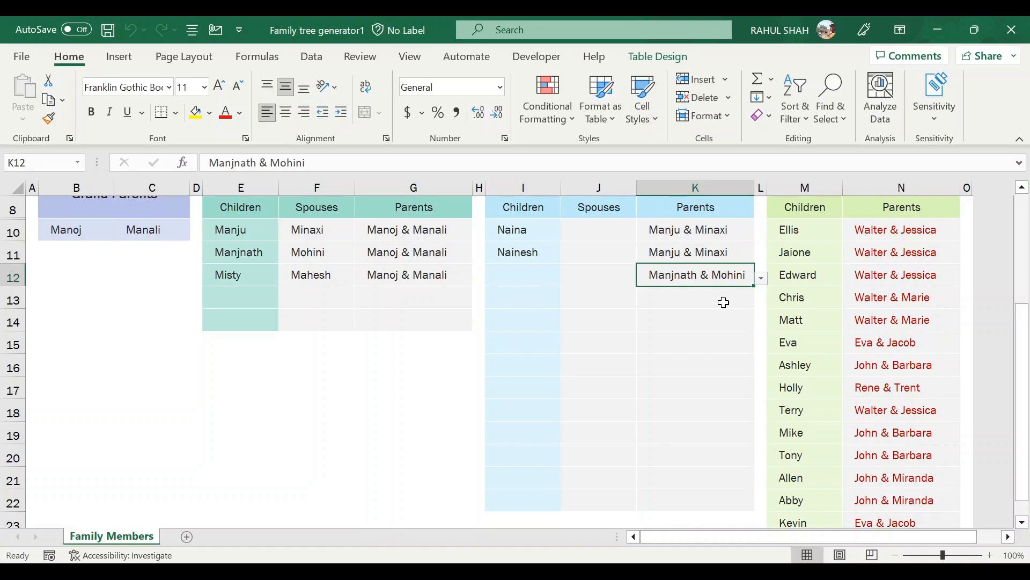
pyautogui.press('Left')
pyautogui.press('Left')
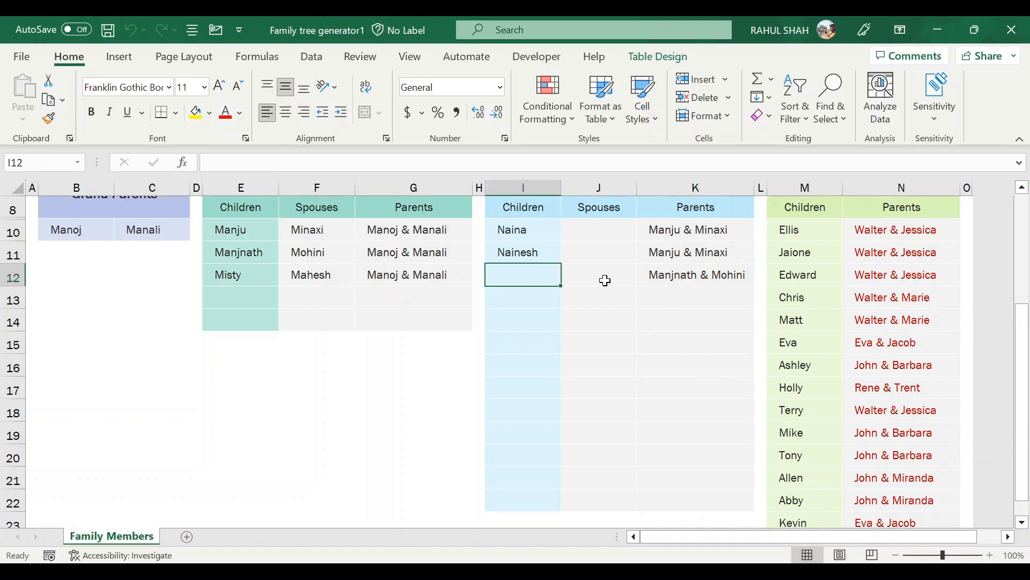
pyautogui.write('Lokesh')
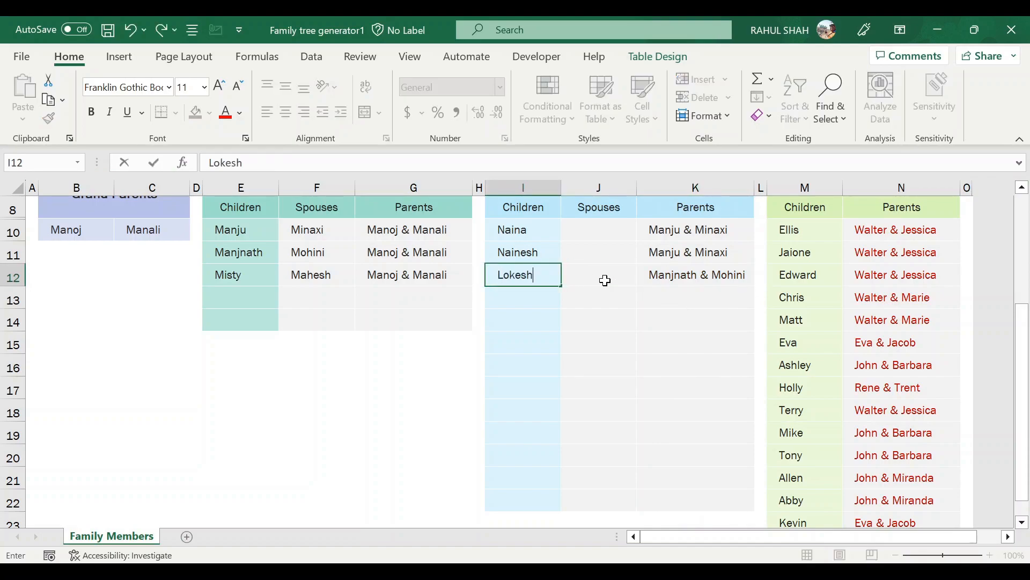
pyautogui.press('Return')
# Set the parents in K13 to the third listed couple and enter their child's first name in I13.
pyautogui.press('Right')
pyautogui.press('Right')
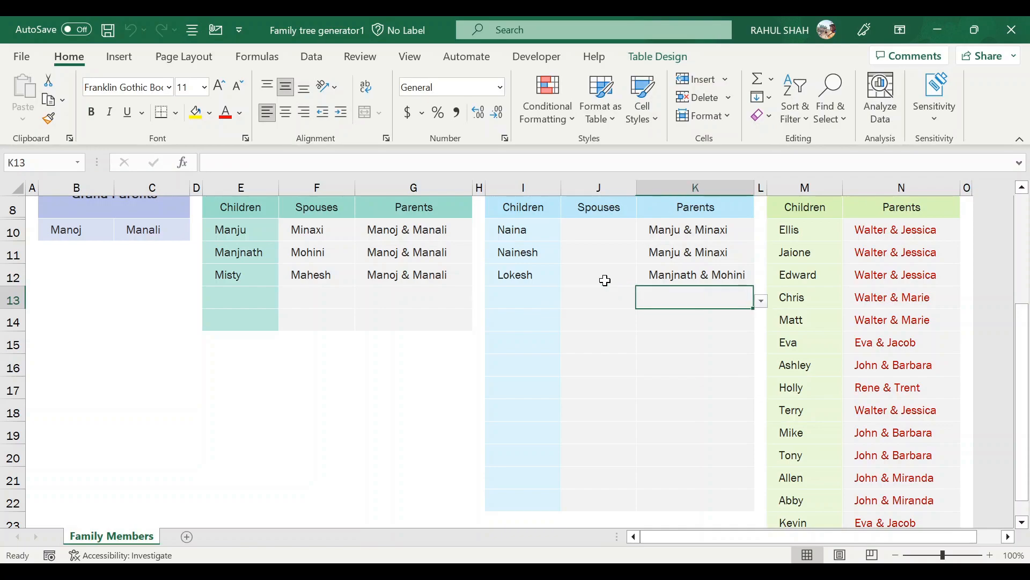
pyautogui.click(761, 302)
pyautogui.click(727, 336)
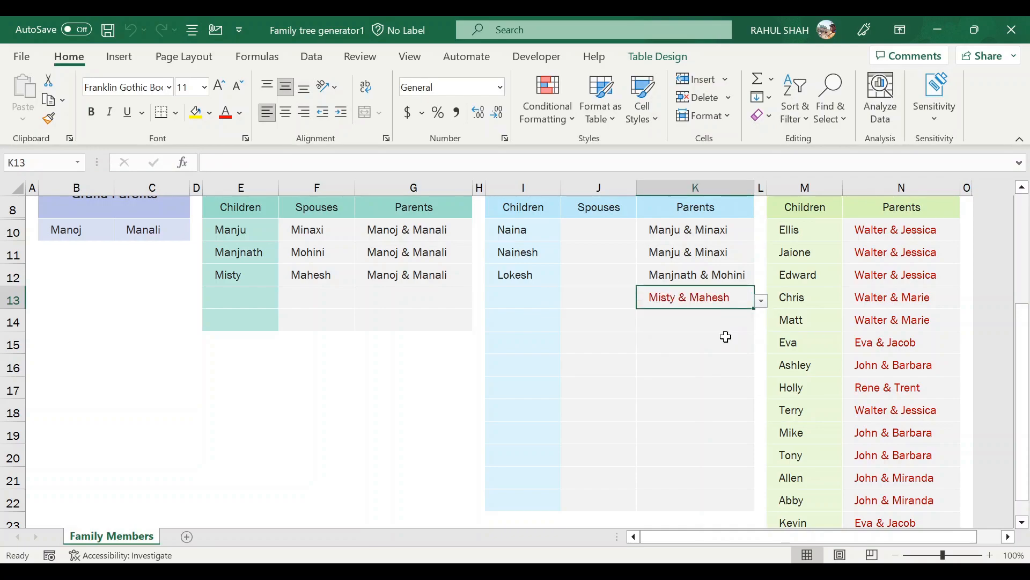
pyautogui.press('Left')
pyautogui.press('Left')
pyautogui.write('Ishan')
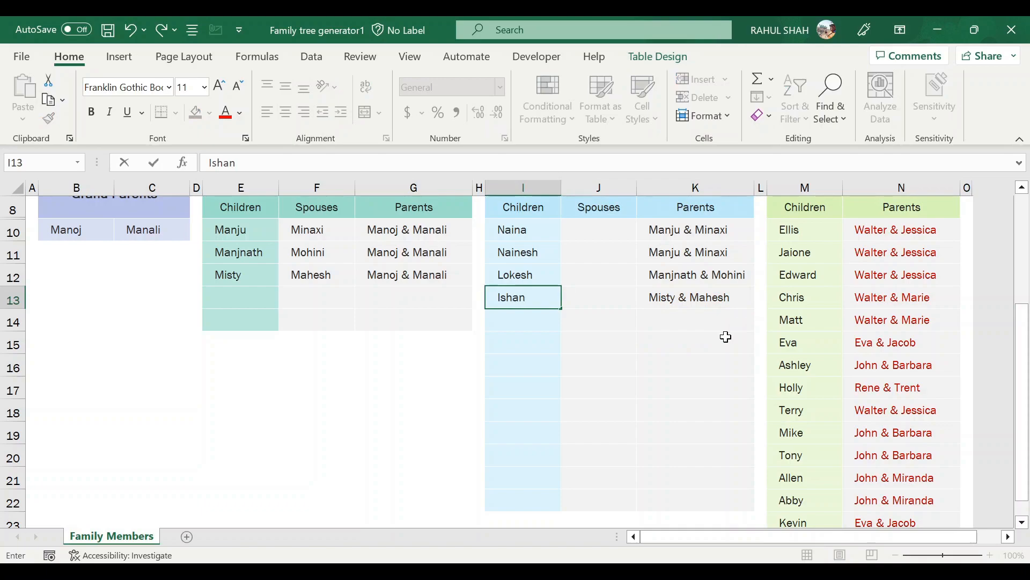
pyautogui.press('Return')
# Enter the first names of the four second generation children's spouses in J10:J13.
pyautogui.press('Up')
pyautogui.press('Up')
pyautogui.press('Up')
pyautogui.press('Up')
pyautogui.press('Right')
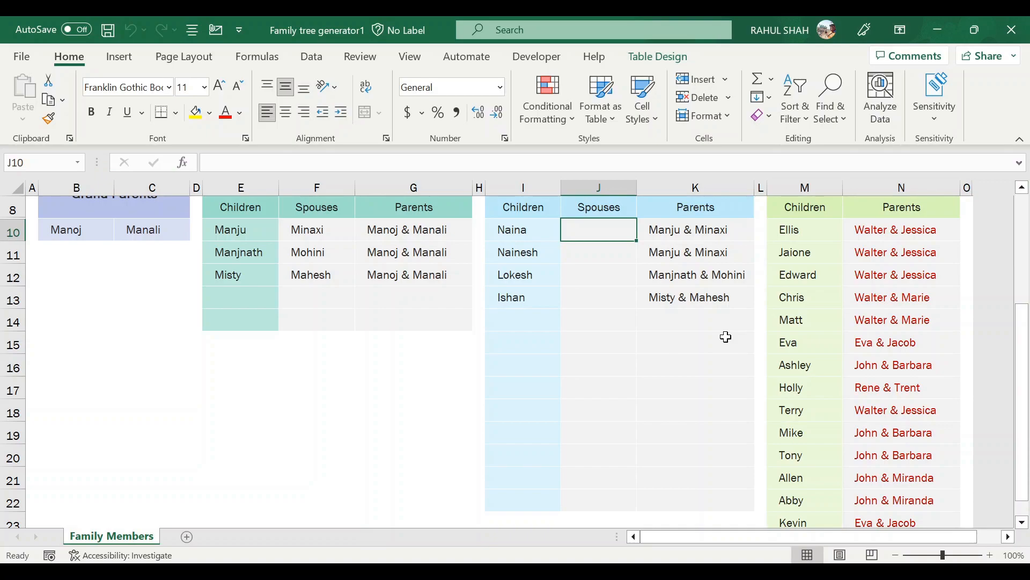
pyautogui.write('Virat')
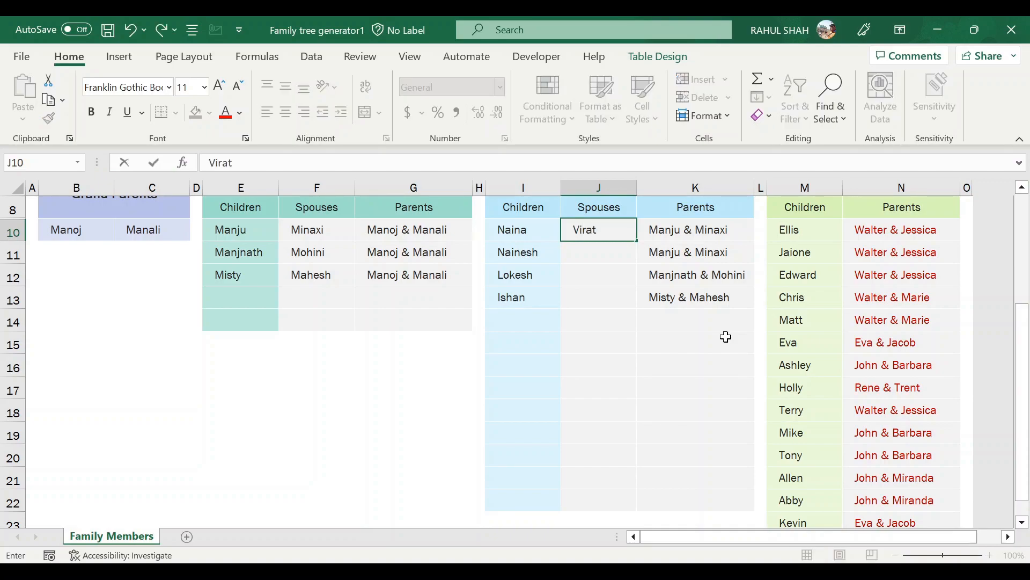
pyautogui.press('Return')
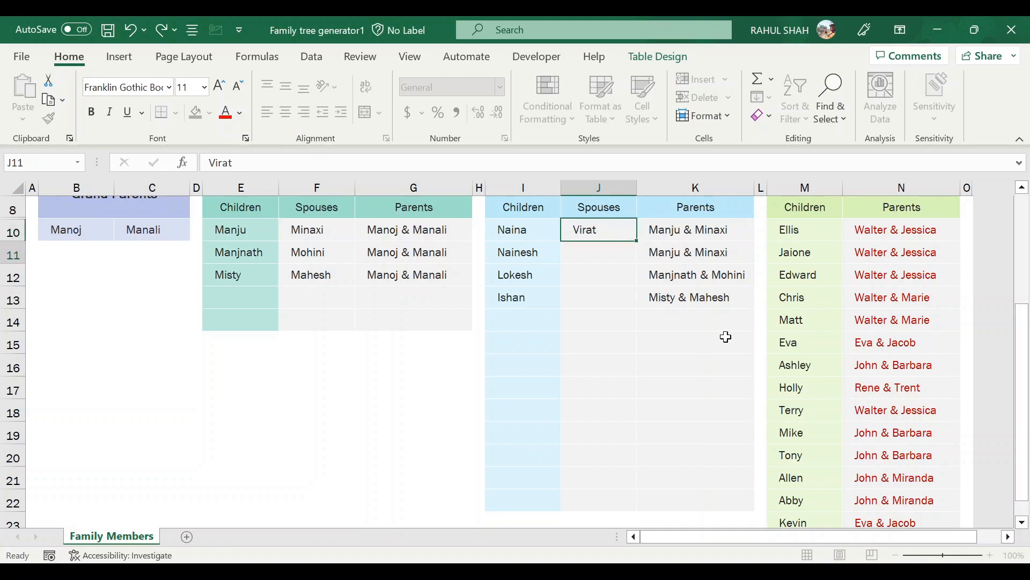
pyautogui.write('Viral')
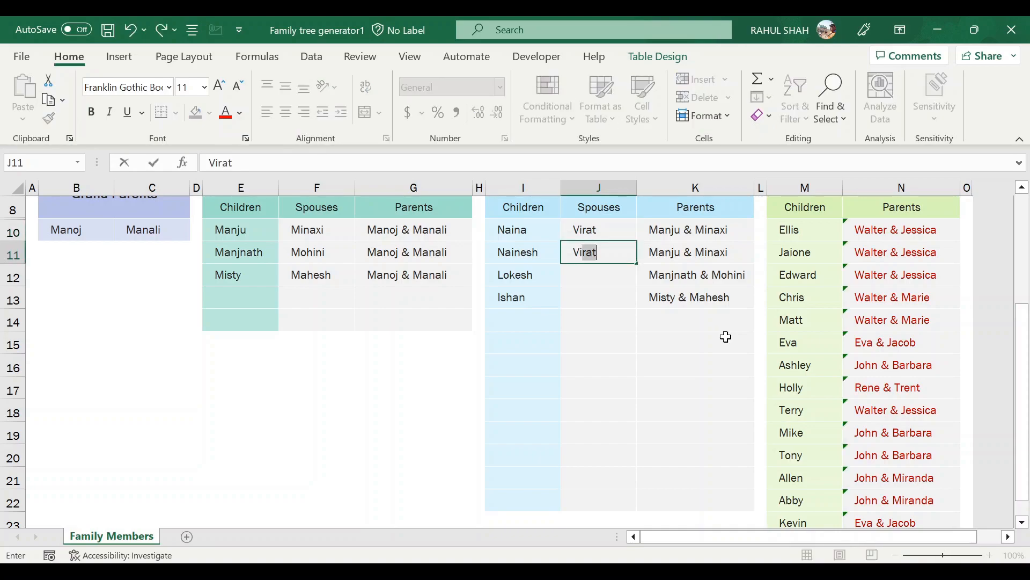
pyautogui.write('i')
pyautogui.press('Return')
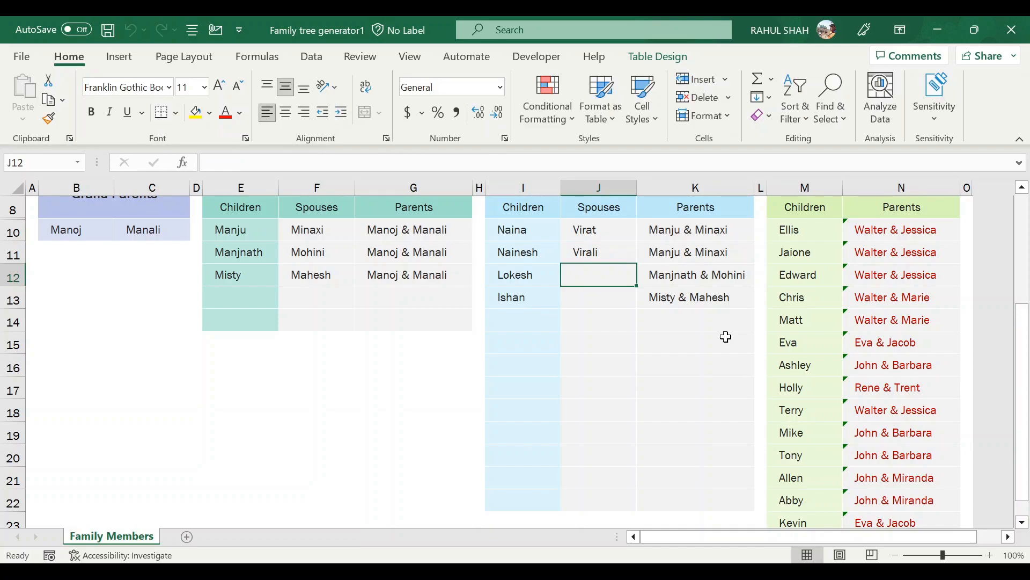
pyautogui.write('Anju')
pyautogui.press('Return')
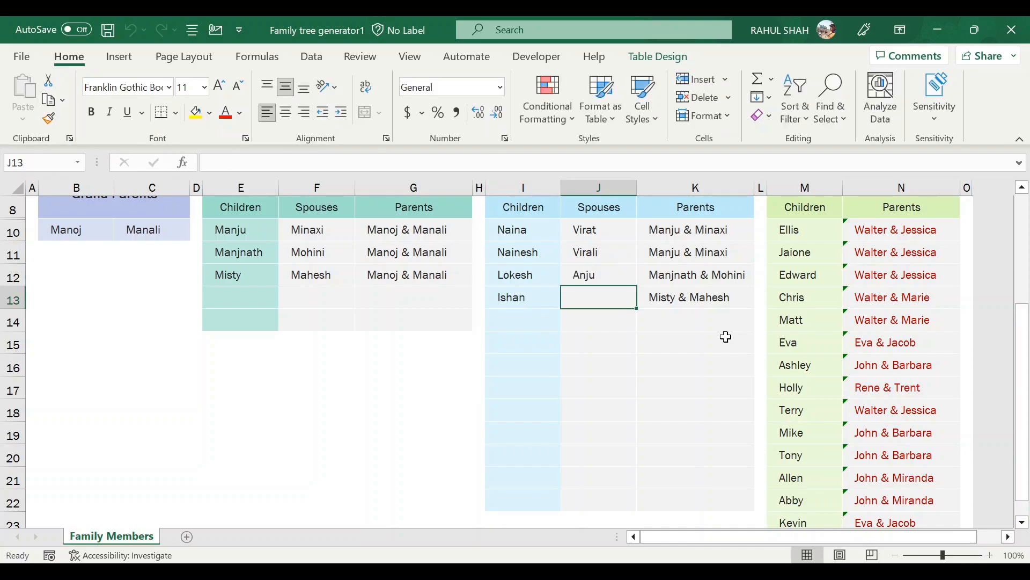
pyautogui.write('Sarita')
pyautogui.press('Return')
# Clear the sample children's names from M10 down in the Third Generation Children table.
pyautogui.press('Up')
pyautogui.press('Up')
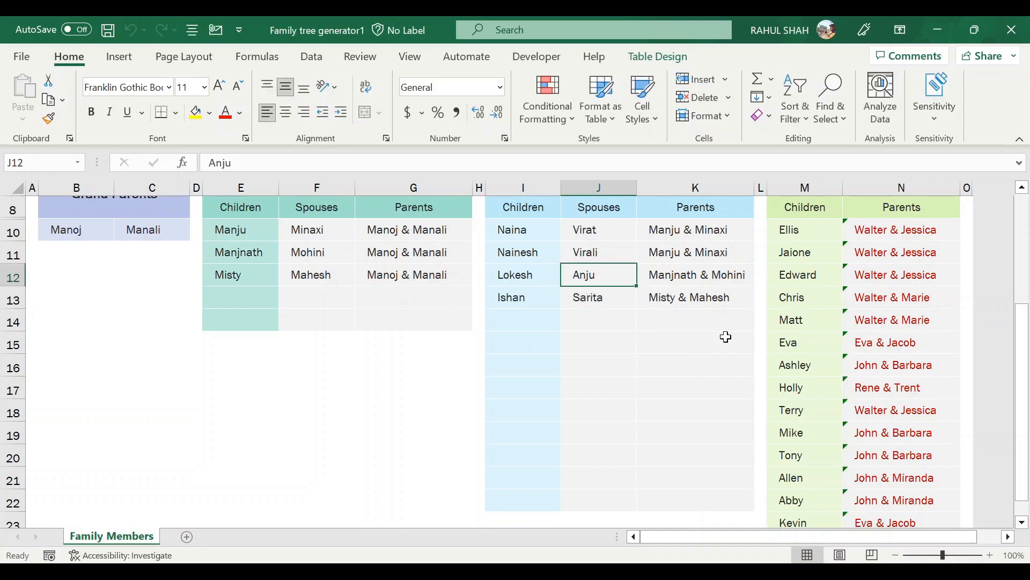
pyautogui.press('Right')
pyautogui.press('Right')
pyautogui.press('Right')
pyautogui.press('Up')
pyautogui.press('Up')
pyautogui.hotkey('shift', 'Down')
pyautogui.hotkey('shift', 'Down')
pyautogui.hotkey('shift', 'Down')
pyautogui.hotkey('shift', 'Down')
pyautogui.hotkey('shift', 'Down')
pyautogui.hotkey('shift', 'Down')
pyautogui.hotkey('shift', 'Down')
pyautogui.hotkey('shift', 'Down')
pyautogui.hotkey('shift', 'Down')
pyautogui.hotkey('shift', 'Down')
pyautogui.hotkey('shift', 'Down')
pyautogui.hotkey('shift', 'Down')
pyautogui.hotkey('shift', 'Down')
pyautogui.hotkey('shift', 'Down')
pyautogui.hotkey('shift', 'Down')
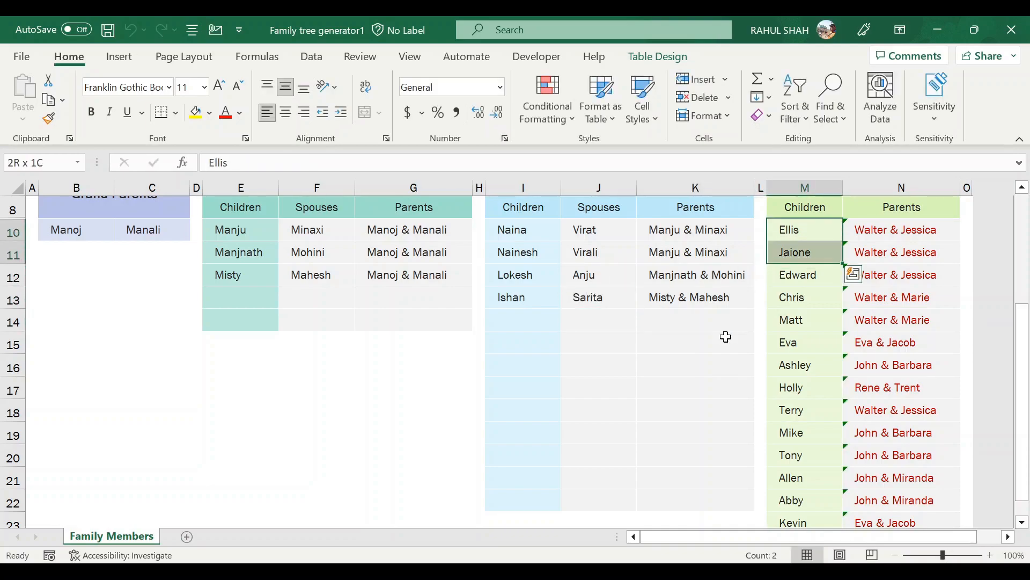
pyautogui.press('Delete')
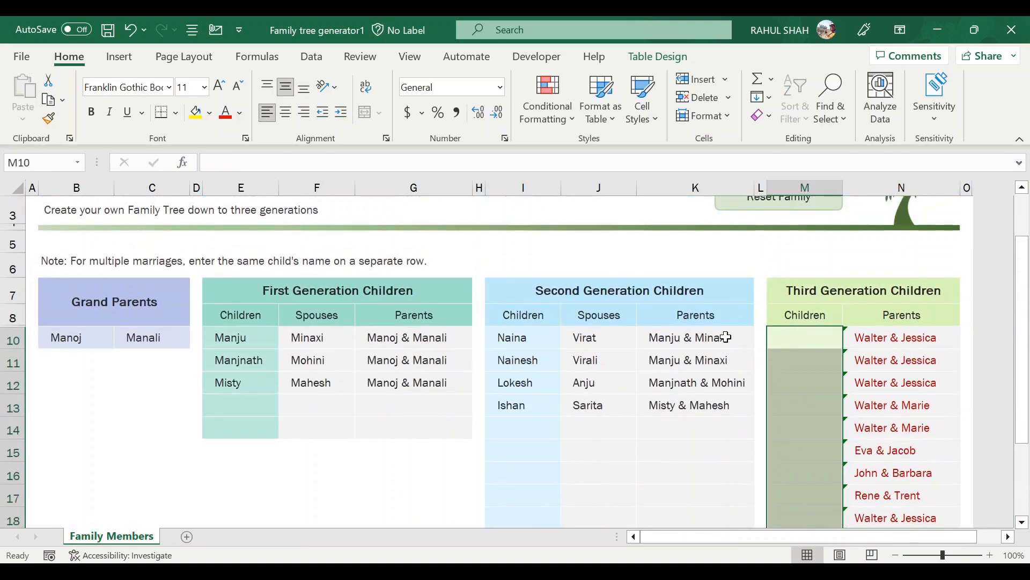
pyautogui.press('Right')
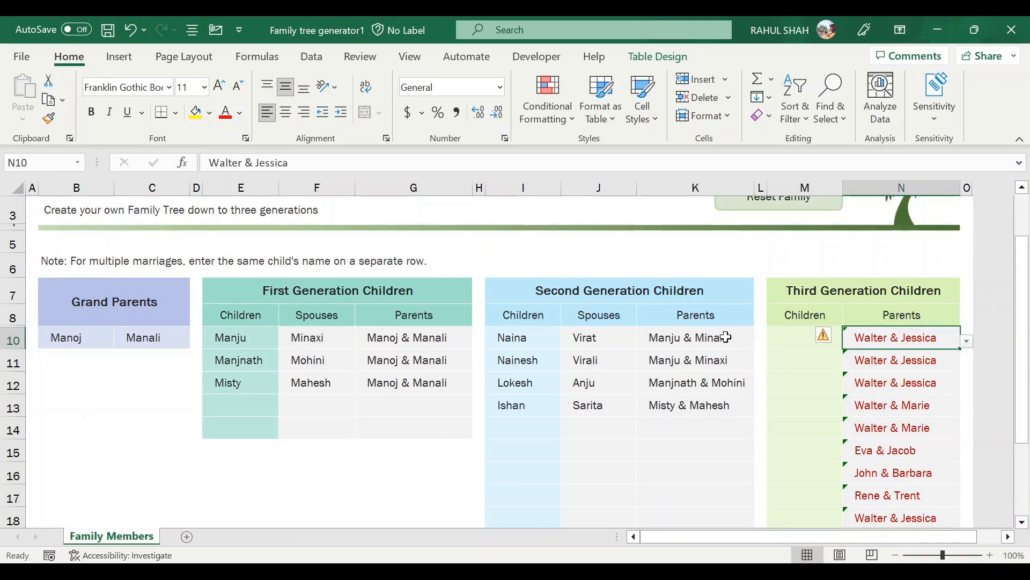
# Clear the sample parents' names from N10 down in the Third Generation Children table.
pyautogui.hotkey('shift', 'Down')
pyautogui.hotkey('shift', 'Down')
pyautogui.hotkey('shift', 'Down')
pyautogui.hotkey('shift', 'Down')
pyautogui.hotkey('shift', 'Down')
pyautogui.hotkey('shift', 'Down')
pyautogui.hotkey('shift', 'Down')
pyautogui.hotkey('shift', 'Down')
pyautogui.hotkey('shift', 'Down')
pyautogui.hotkey('shift', 'Down')
pyautogui.hotkey('shift', 'Down')
pyautogui.hotkey('shift', 'Down')
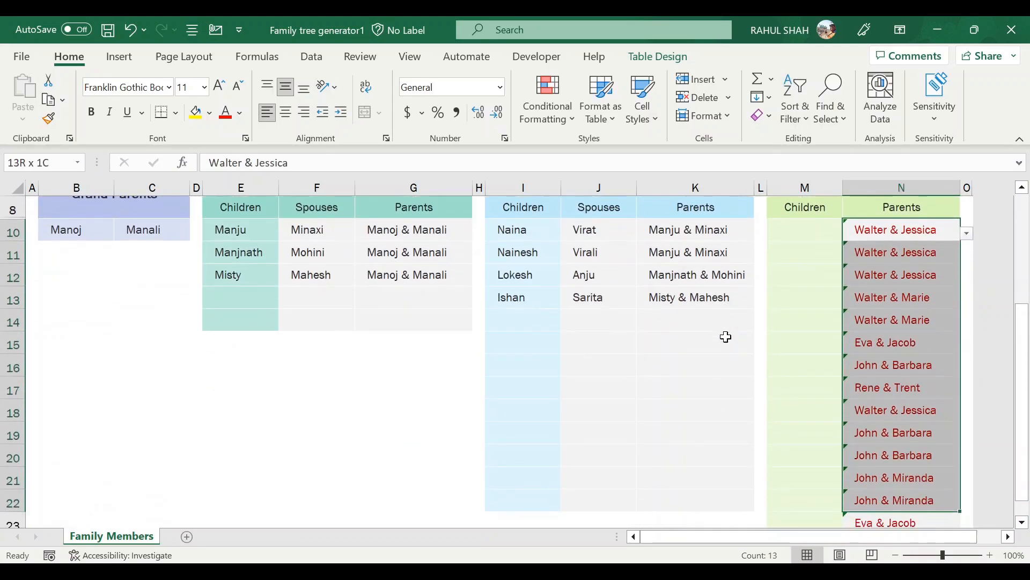
pyautogui.hotkey('shift', 'Down')
pyautogui.press('Delete')
pyautogui.press('Right')
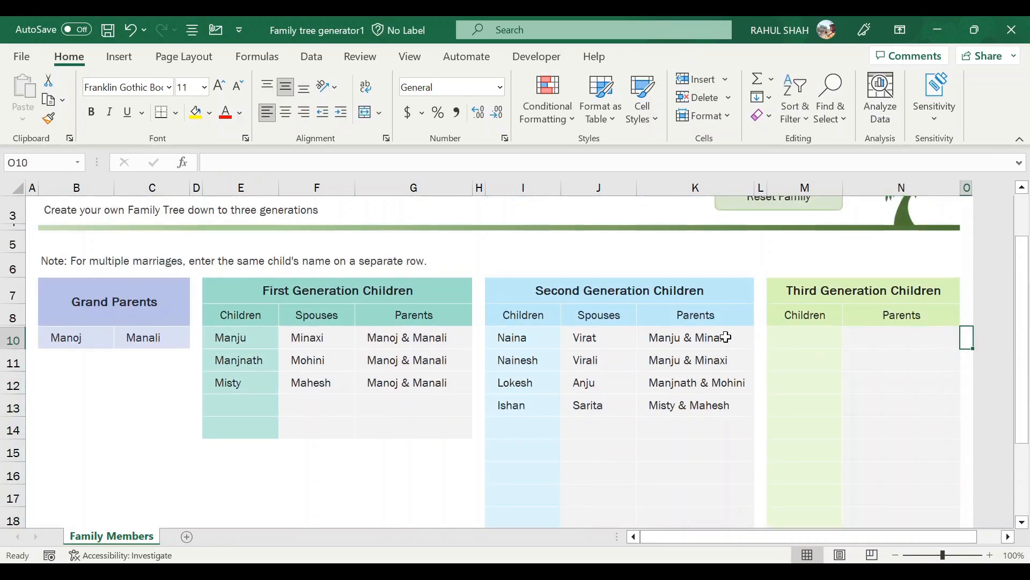
# Set the parents in N10 to the first listed couple and enter Child 1 in M10.
pyautogui.click(910, 336)
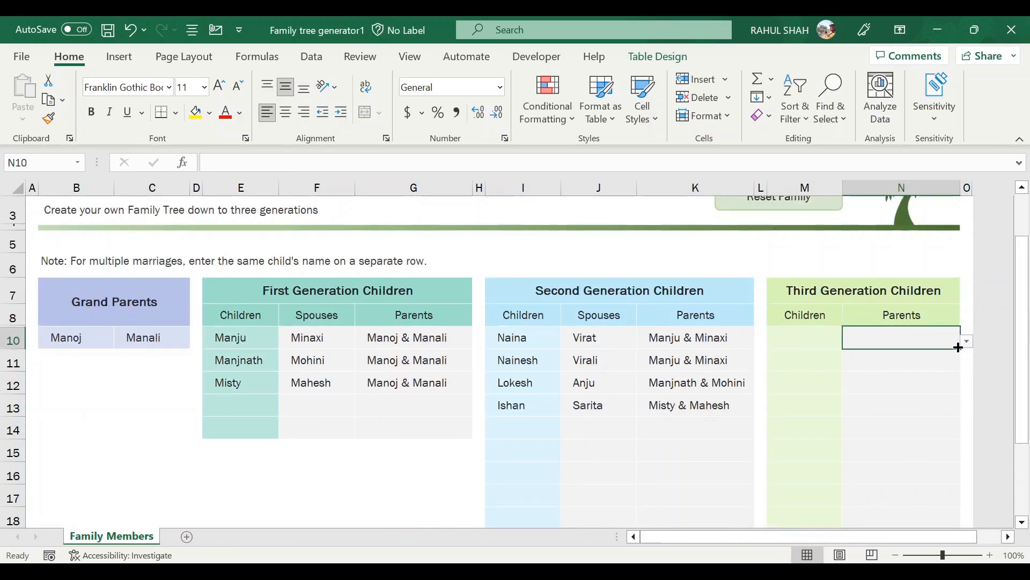
pyautogui.click(967, 341)
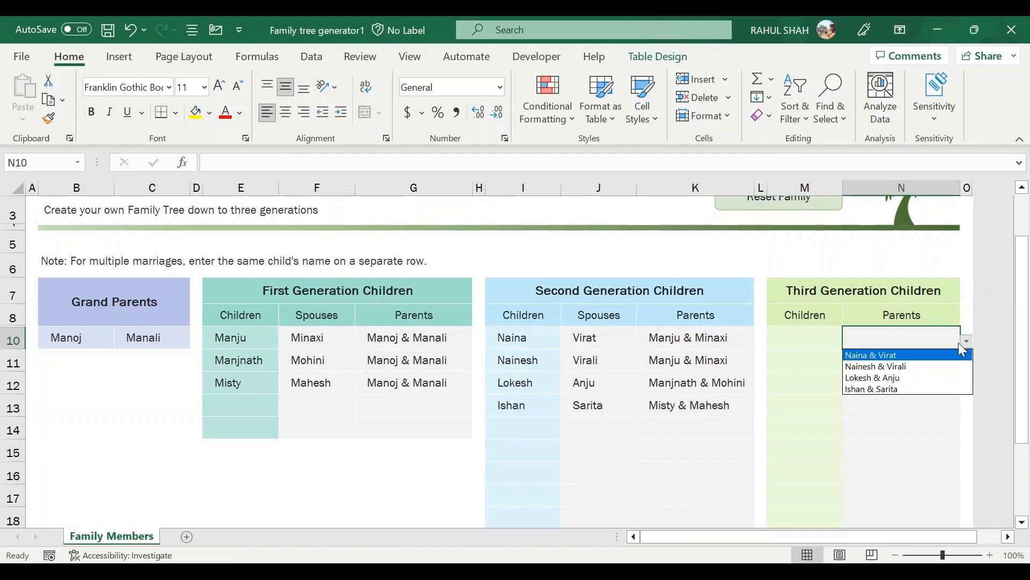
pyautogui.click(928, 353)
pyautogui.press('Left')
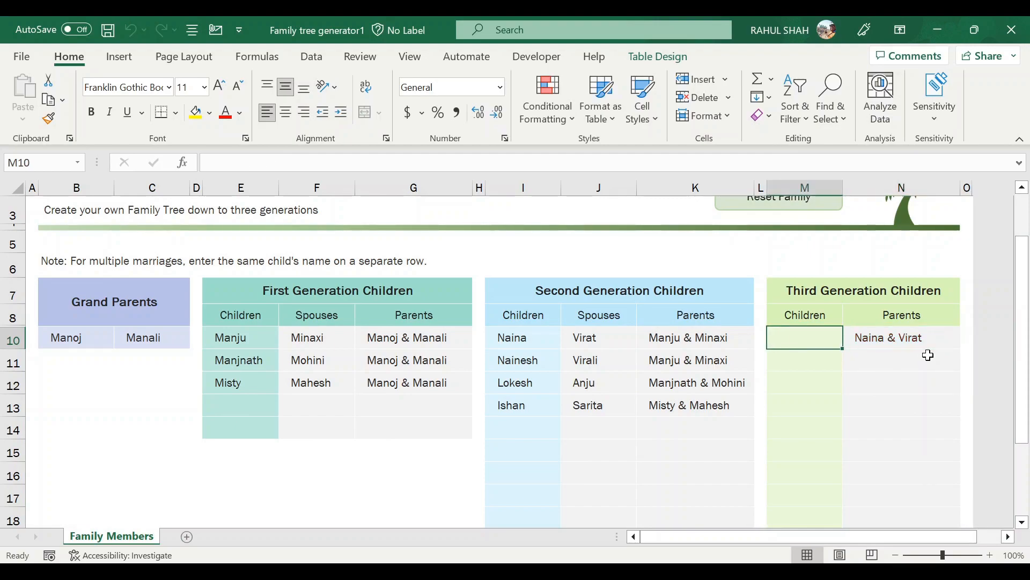
pyautogui.write('CHie')
pyautogui.press('BackSpace')
pyautogui.press('BackSpace')
pyautogui.press('BackSpace')
pyautogui.write('hild 1')
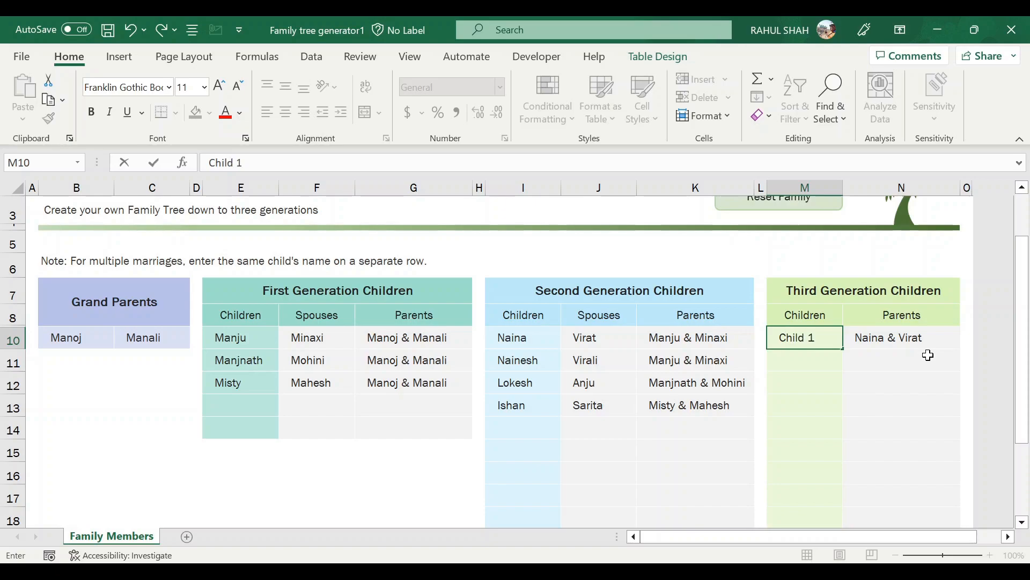
pyautogui.press('Return')
# Copy the parents from N10 down into N11 and enter Child 2 in M11.
pyautogui.press('Right')
pyautogui.hotkey('ctrl', 'd')
pyautogui.press('Left')
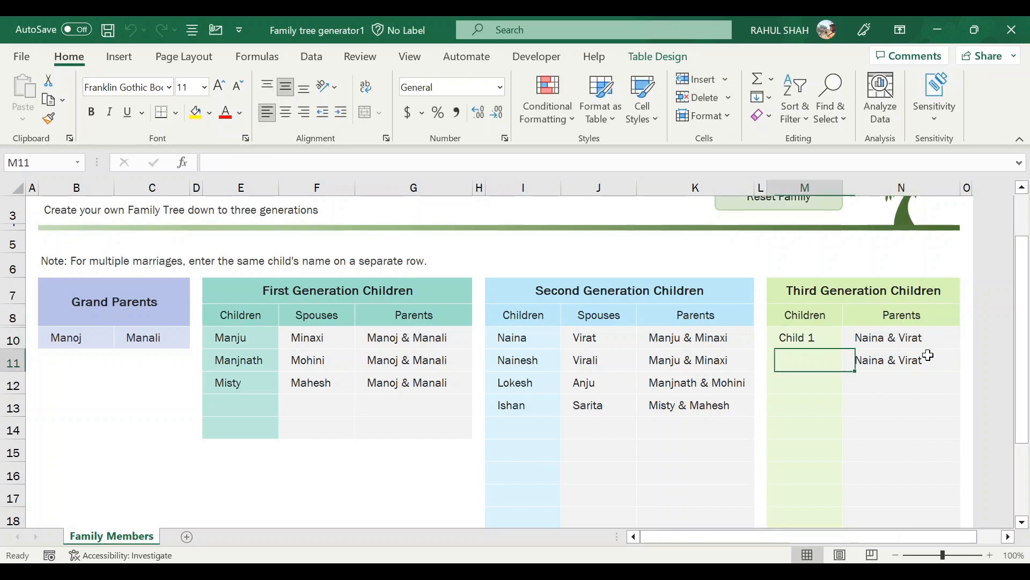
pyautogui.write('Child 2')
pyautogui.press('Return')
# Set the parents in N12 to the second listed couple and enter Child 3 in M12.
pyautogui.press('Right')
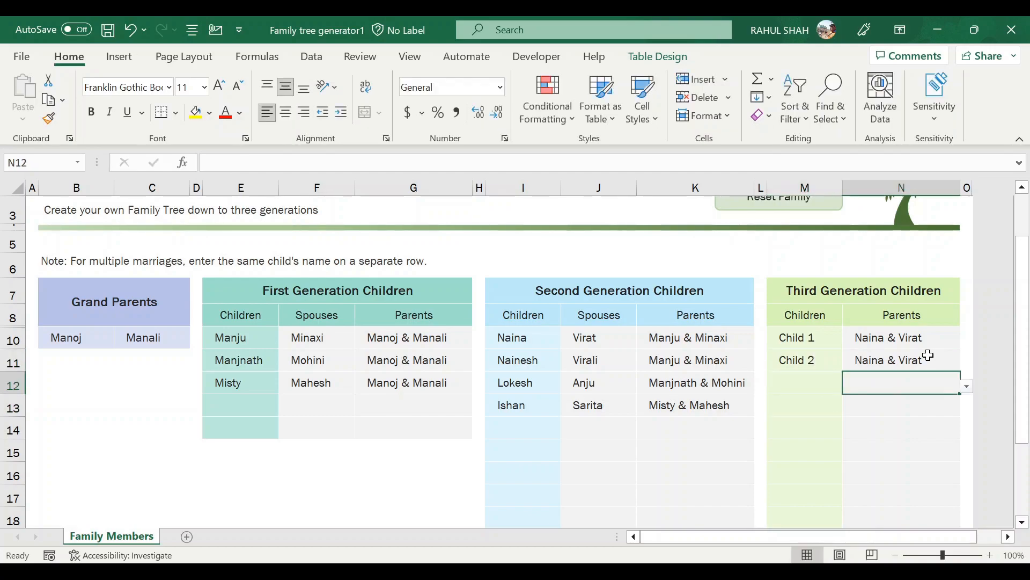
pyautogui.click(966, 386)
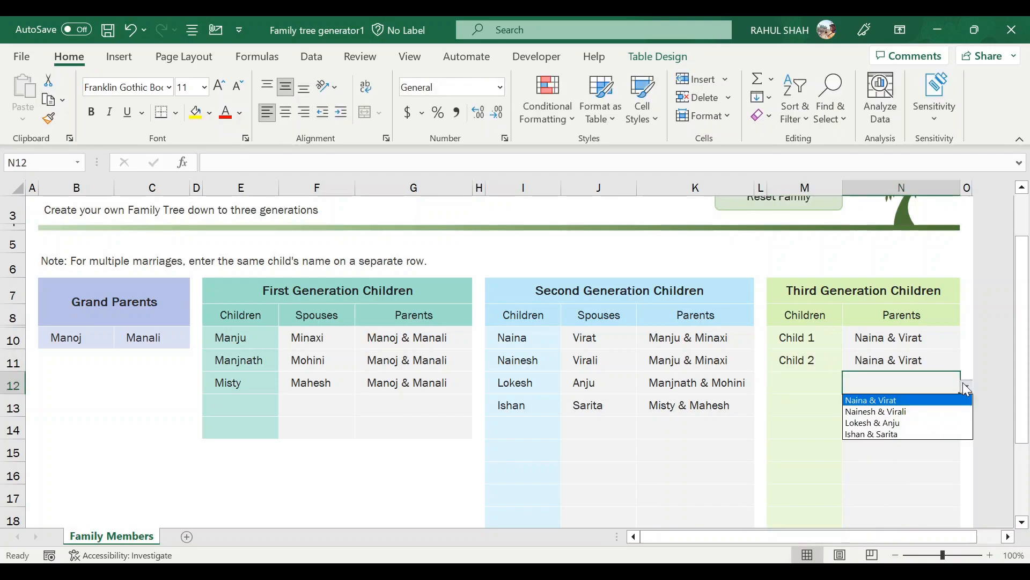
pyautogui.click(939, 412)
pyautogui.press('Left')
pyautogui.write('Chil')
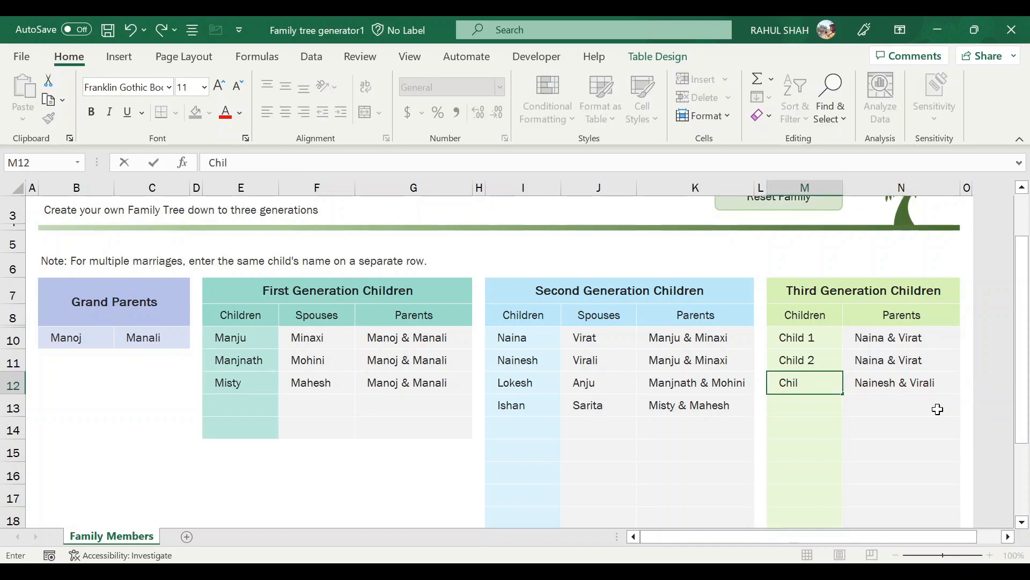
pyautogui.write('d 3')
pyautogui.press('Return')
# Set the parents in N13 to the fourth listed couple and enter Child 4 in M13.
pyautogui.click(938, 409)
pyautogui.click(967, 408)
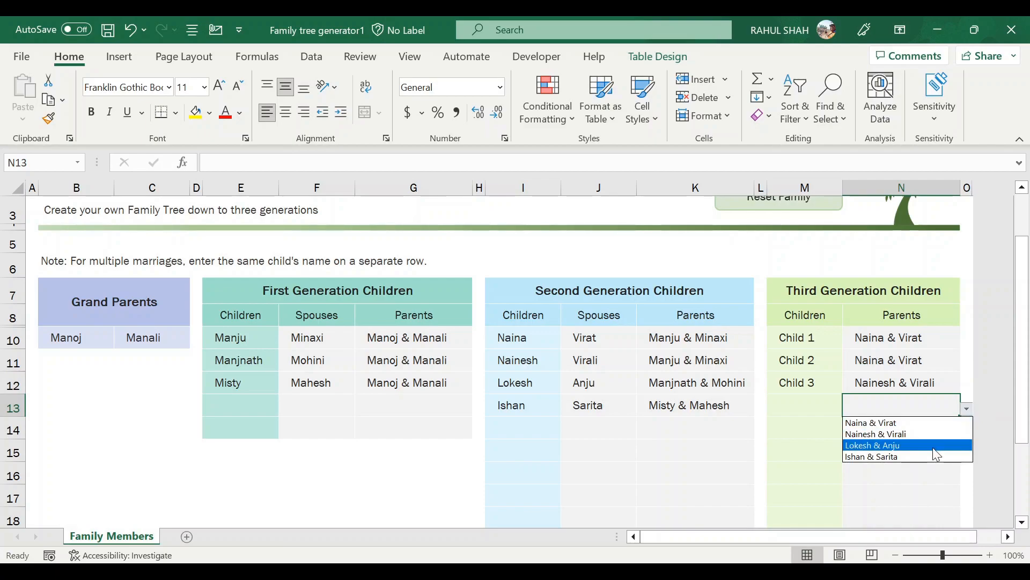
pyautogui.click(915, 456)
pyautogui.press('Left')
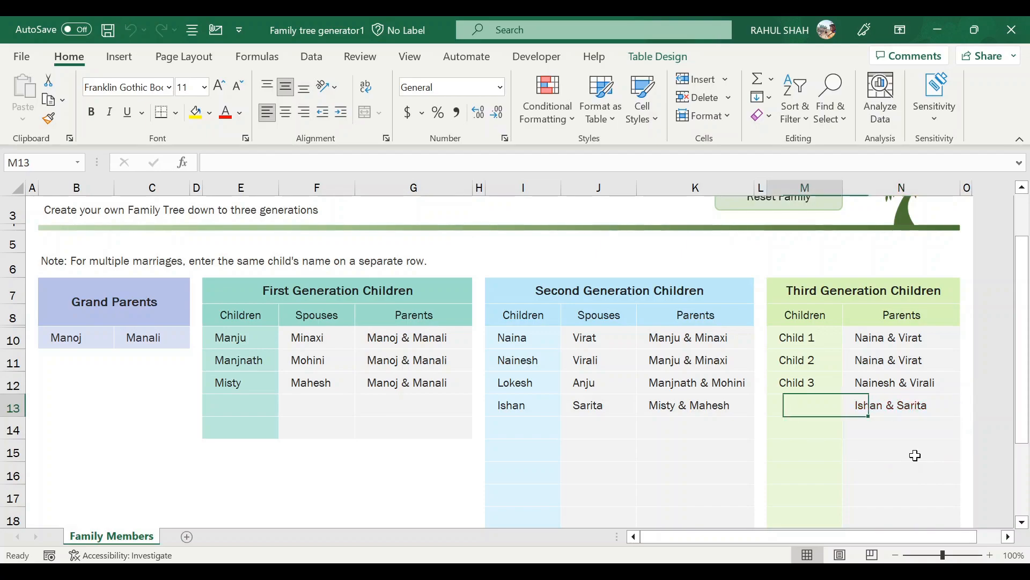
pyautogui.write('Child 4')
pyautogui.press('Return')
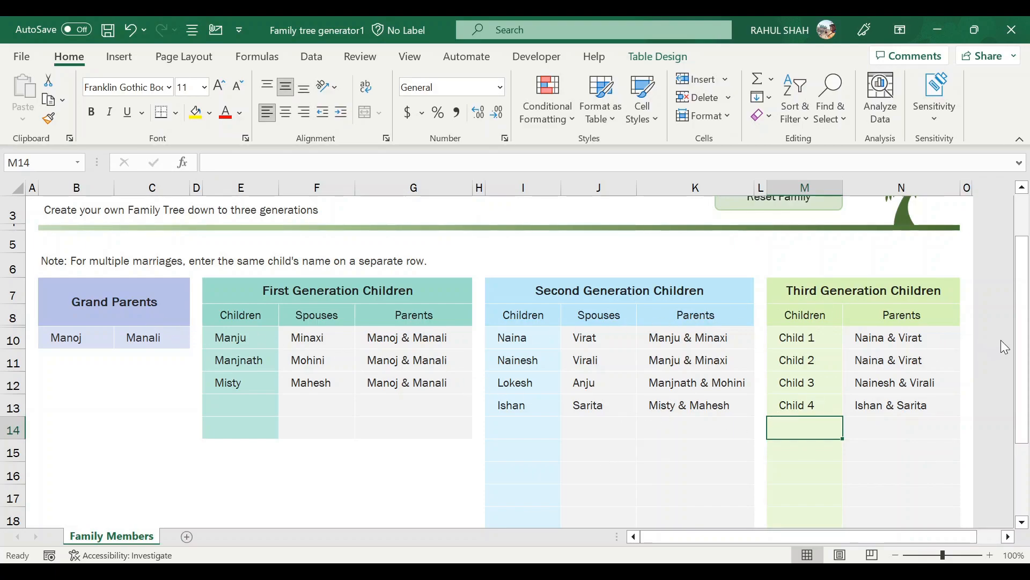
# Generate the family tree from the entered members and zoom the Family Tree sheet out to 44%.
pyautogui.moveTo(1023, 333); pyautogui.dragTo(1023, 296)
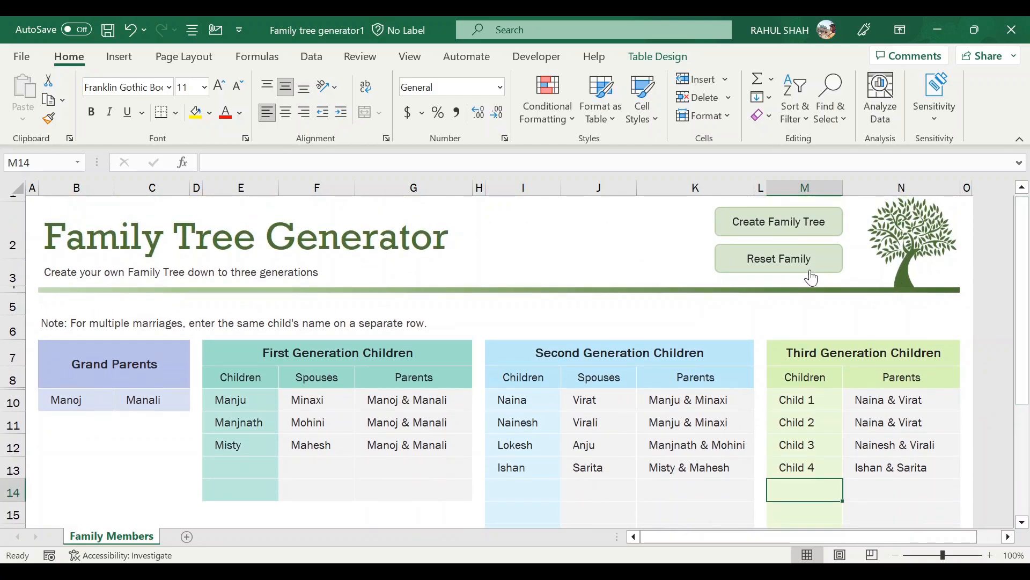
pyautogui.click(766, 220)
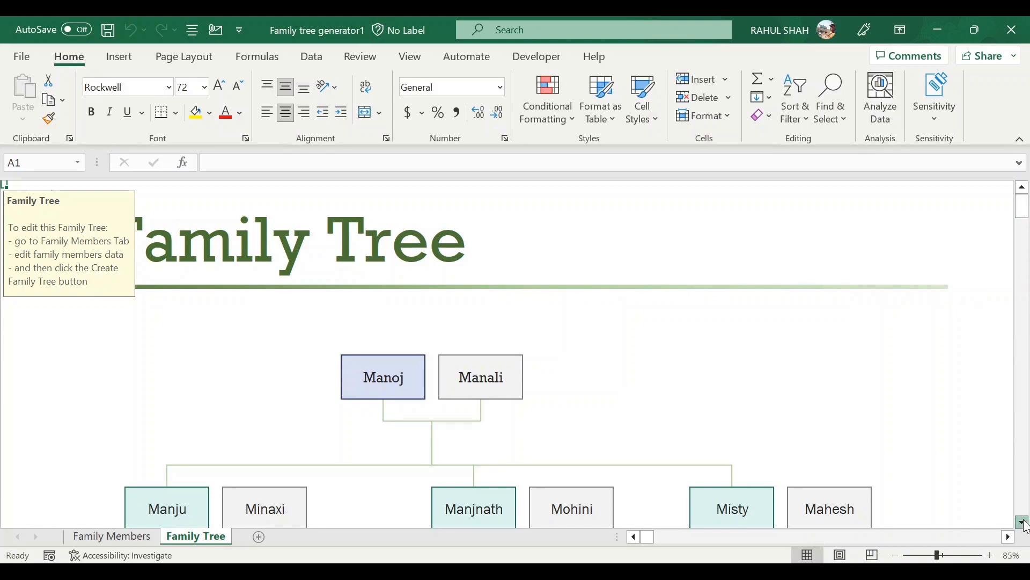
pyautogui.scroll(-3, 1022, 523)
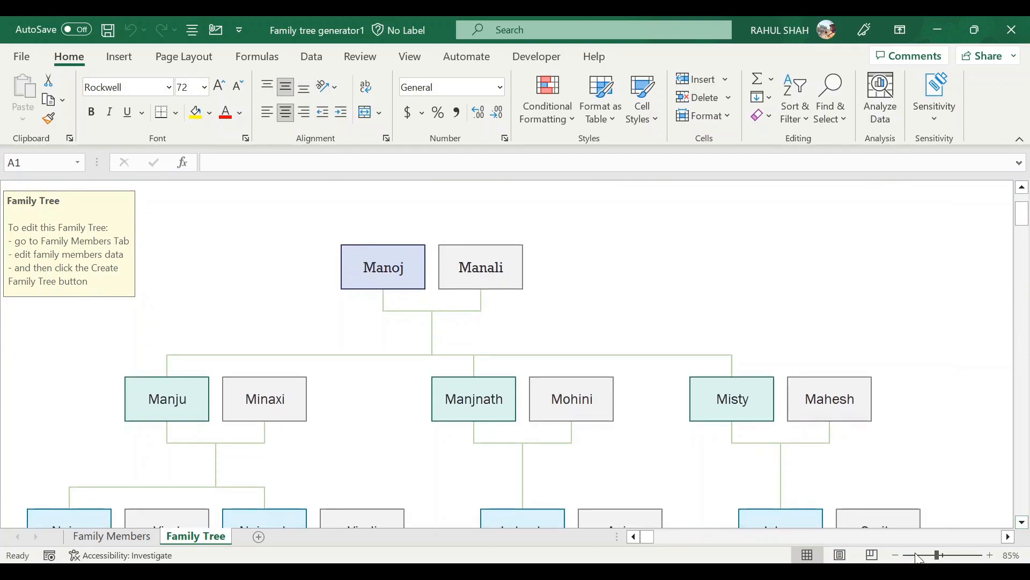
pyautogui.click(919, 557)
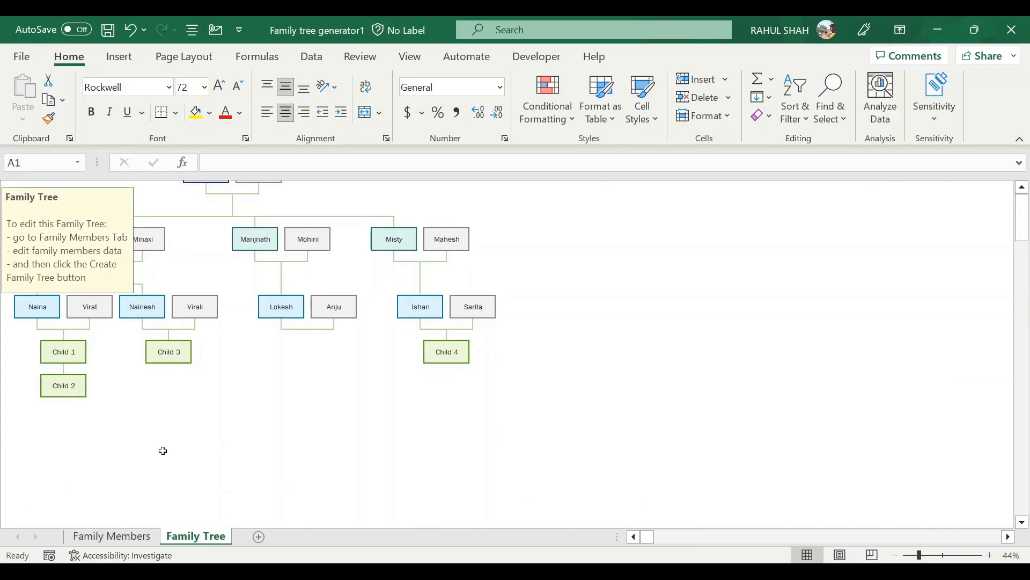
# Try to bring the top of the Family Tree sheet into view by returning to cell A1.
pyautogui.click(163, 335)
pyautogui.press('Left')
pyautogui.press('Left')
pyautogui.press('Left')
pyautogui.press('Left')
pyautogui.press('Left')
pyautogui.press('Left')
pyautogui.press('Left')
pyautogui.press('Left')
pyautogui.press('Left')
pyautogui.press('Left')
pyautogui.press('Left')
pyautogui.press('Left')
pyautogui.press('Left')
pyautogui.press('Left')
pyautogui.press('Left')
pyautogui.press('Left')
pyautogui.press('Left')
pyautogui.press('Left')
pyautogui.press('Left')
pyautogui.press('Left')
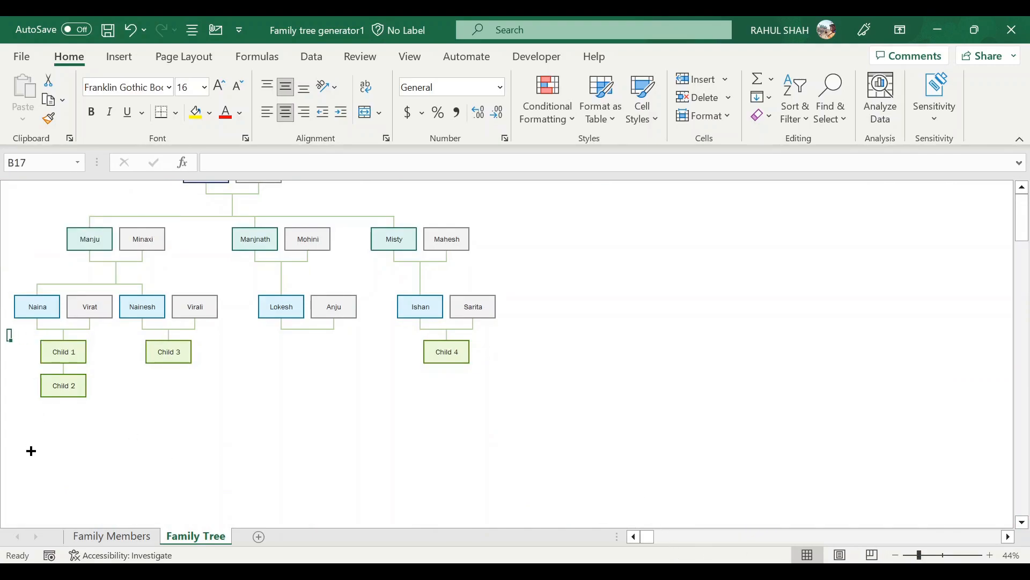
pyautogui.press('Up')
pyautogui.press('Up')
pyautogui.press('Up')
pyautogui.press('Up')
pyautogui.press('Up')
pyautogui.press('Up')
pyautogui.press('Up')
pyautogui.press('Up')
pyautogui.press('Up')
pyautogui.press('Up')
pyautogui.press('Up')
pyautogui.press('Up')
pyautogui.press('Up')
pyautogui.press('Up')
pyautogui.press('Up')
pyautogui.press('Up')
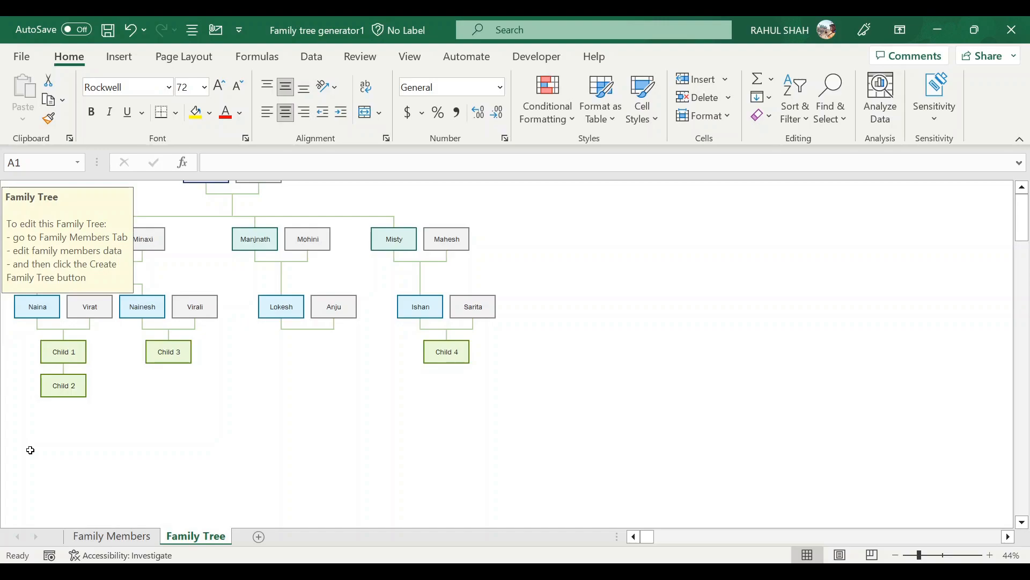
pyautogui.click(230, 324)
pyautogui.moveTo(1027, 198); pyautogui.dragTo(1022, 178)
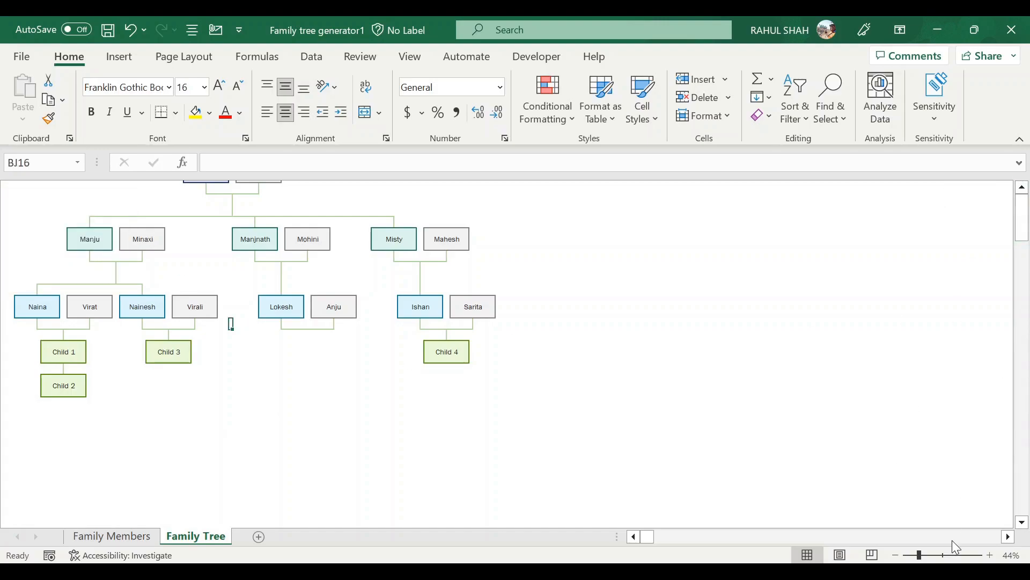
# Zoom the Family Tree sheet out to 38% and bring its title and the whole tree into view.
pyautogui.click(932, 555)
pyautogui.moveTo(931, 555); pyautogui.dragTo(919, 555)
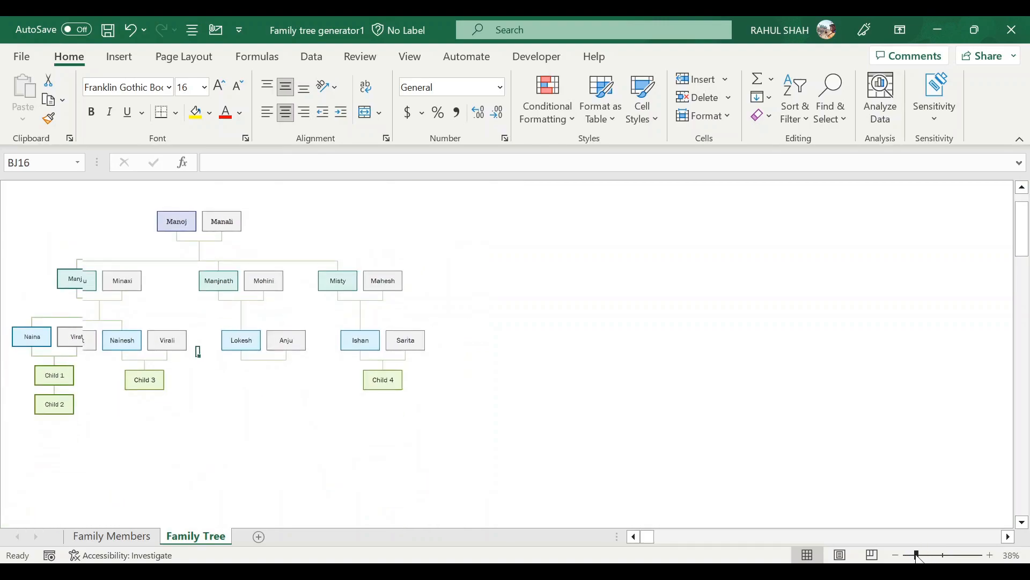
pyautogui.click(122, 454)
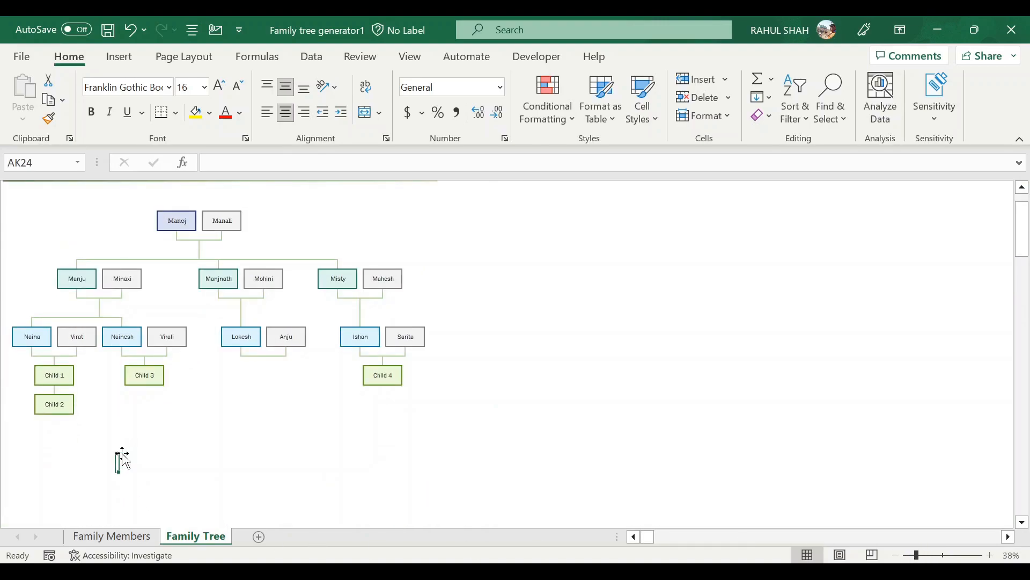
pyautogui.press('Left')
pyautogui.press('Left')
pyautogui.press('Left')
pyautogui.press('Left')
pyautogui.press('Left')
pyautogui.press('Left')
pyautogui.press('Left')
pyautogui.press('Left')
pyautogui.press('Left')
pyautogui.press('Left')
pyautogui.press('Left')
pyautogui.press('Left')
pyautogui.press('Left')
pyautogui.press('Left')
pyautogui.press('Left')
pyautogui.press('Left')
pyautogui.press('Left')
pyautogui.press('Left')
pyautogui.press('Left')
pyautogui.press('Left')
pyautogui.press('Left')
pyautogui.press('Left')
pyautogui.click(10, 182)
pyautogui.click(16, 193)
pyautogui.press('Left')
pyautogui.press('Left')
pyautogui.press('Left')
pyautogui.press('Left')
pyautogui.press('Up')
pyautogui.press('Up')
pyautogui.press('Up')
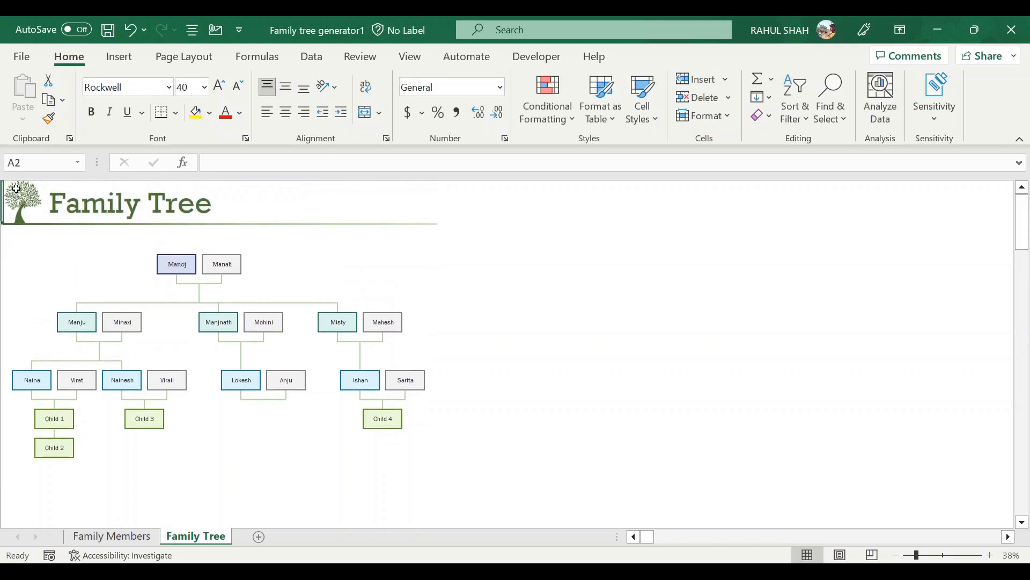
# Put the selection back on cell A1 of the Family Tree sheet.
pyautogui.click(557, 238)
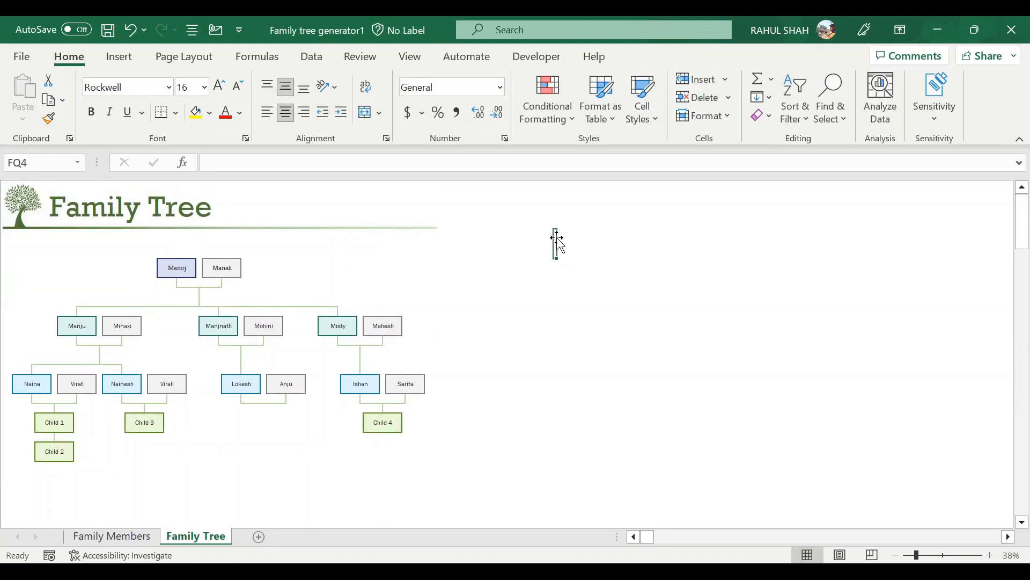
pyautogui.click(24, 188)
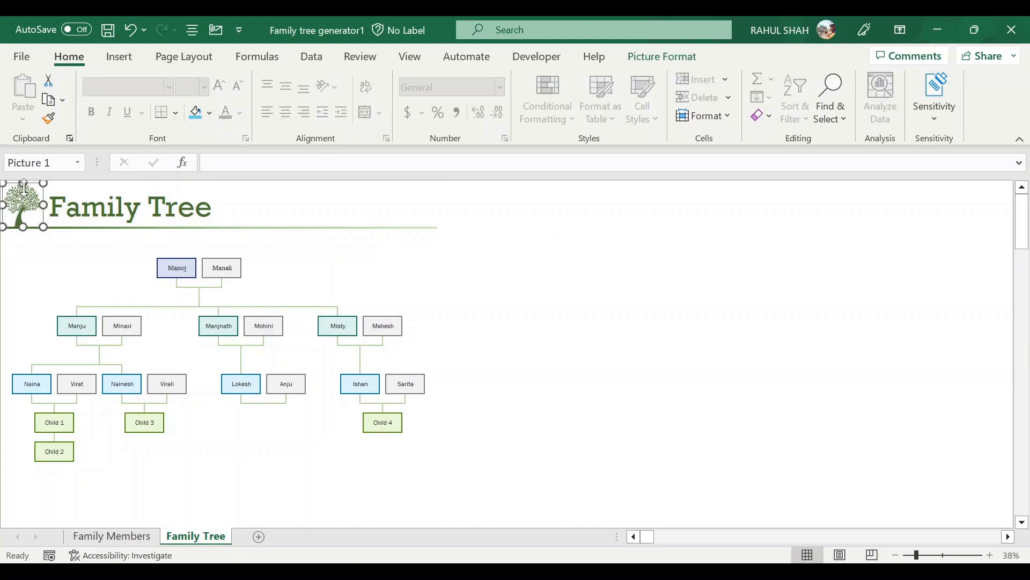
pyautogui.click(30, 265)
pyautogui.press('Left')
pyautogui.press('Up')
pyautogui.press('Up')
pyautogui.press('Up')
pyautogui.press('Up')
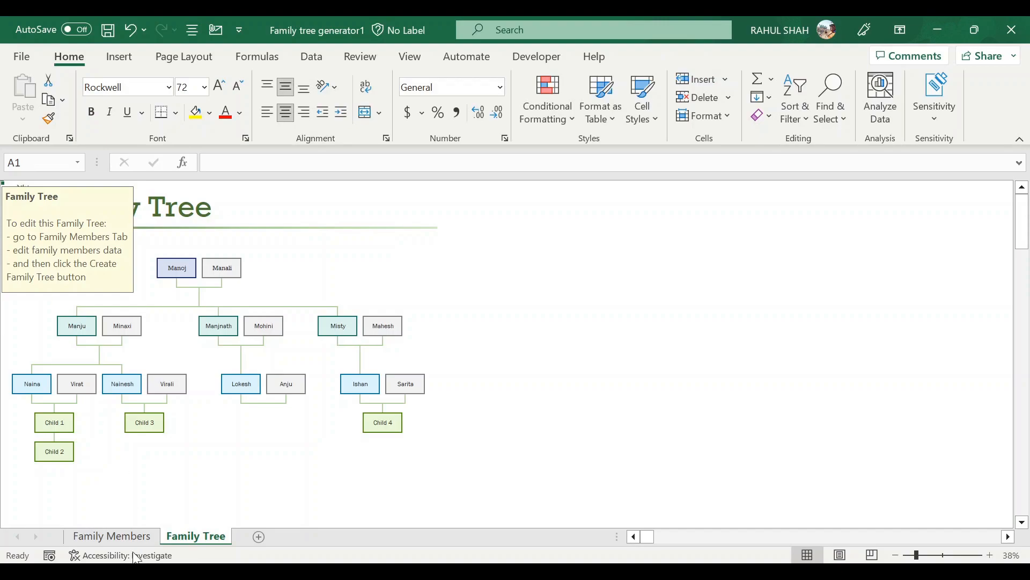
# Switch back to the Family Members sheet and select the empty cell I3.
pyautogui.click(95, 536)
pyautogui.click(34, 206)
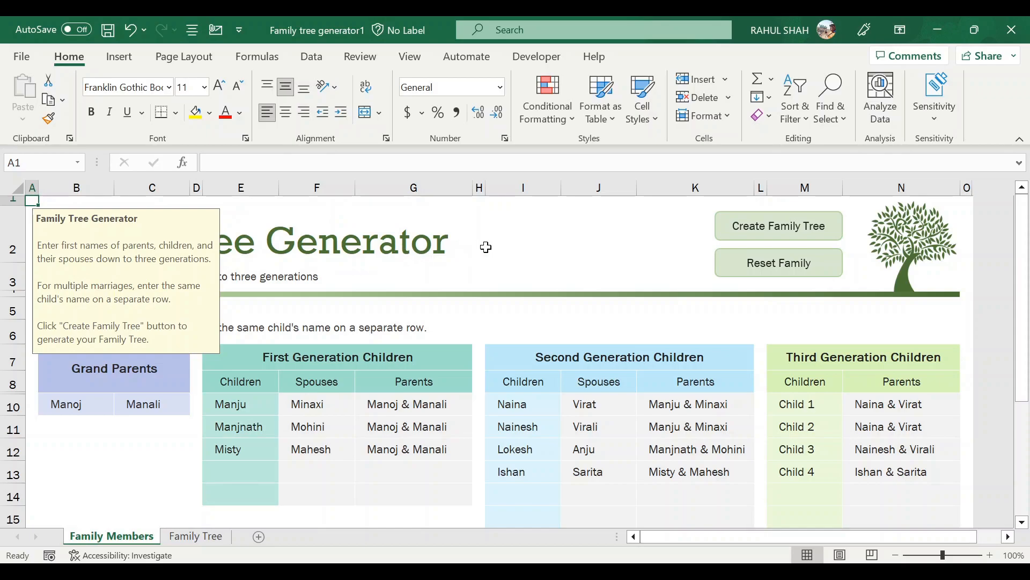
pyautogui.click(524, 265)
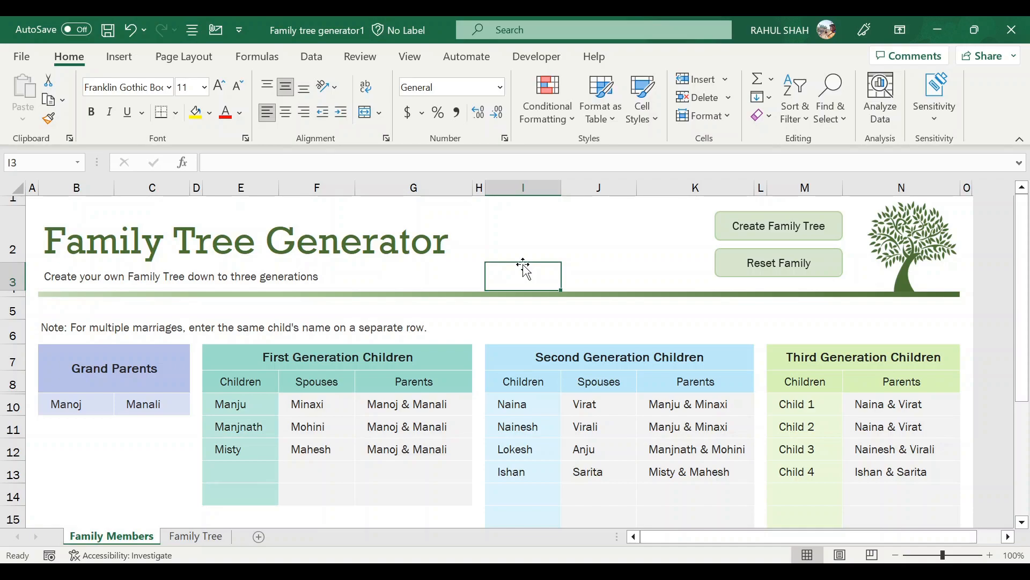
pyautogui.click(558, 572)
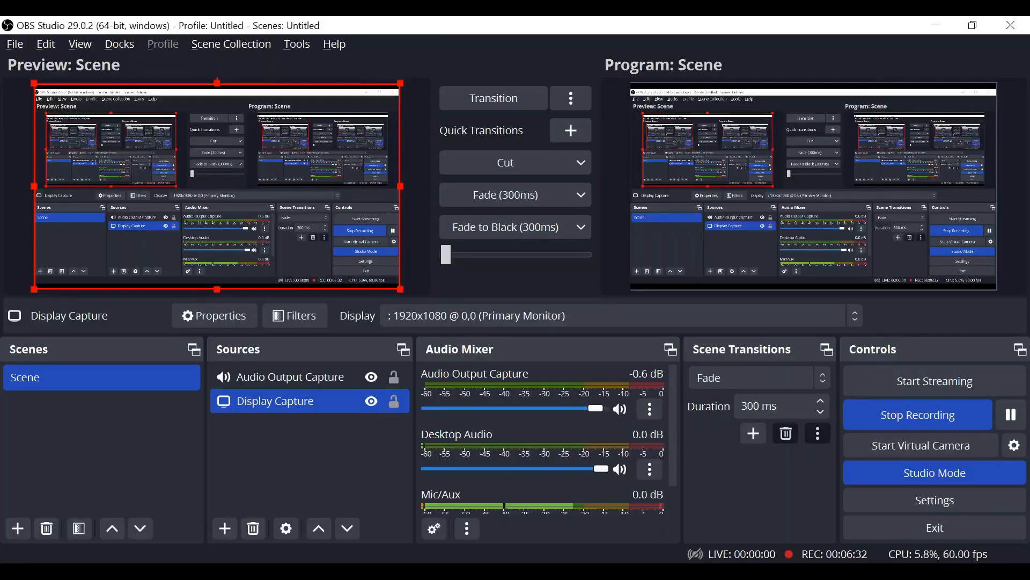